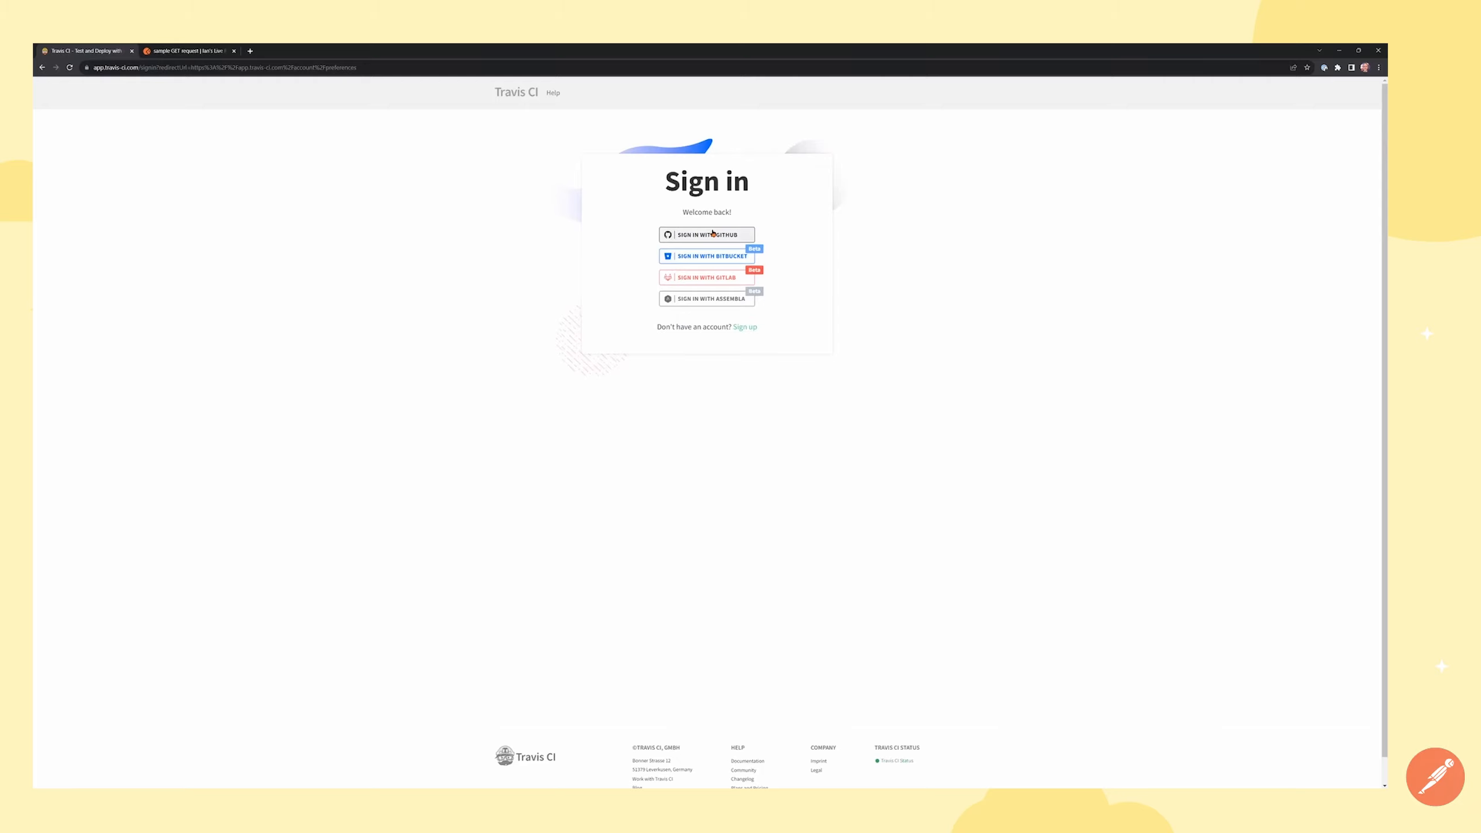
Sign in to Travis CI with GitHub and copy the API authentication token from the account settings.
click(723, 359)
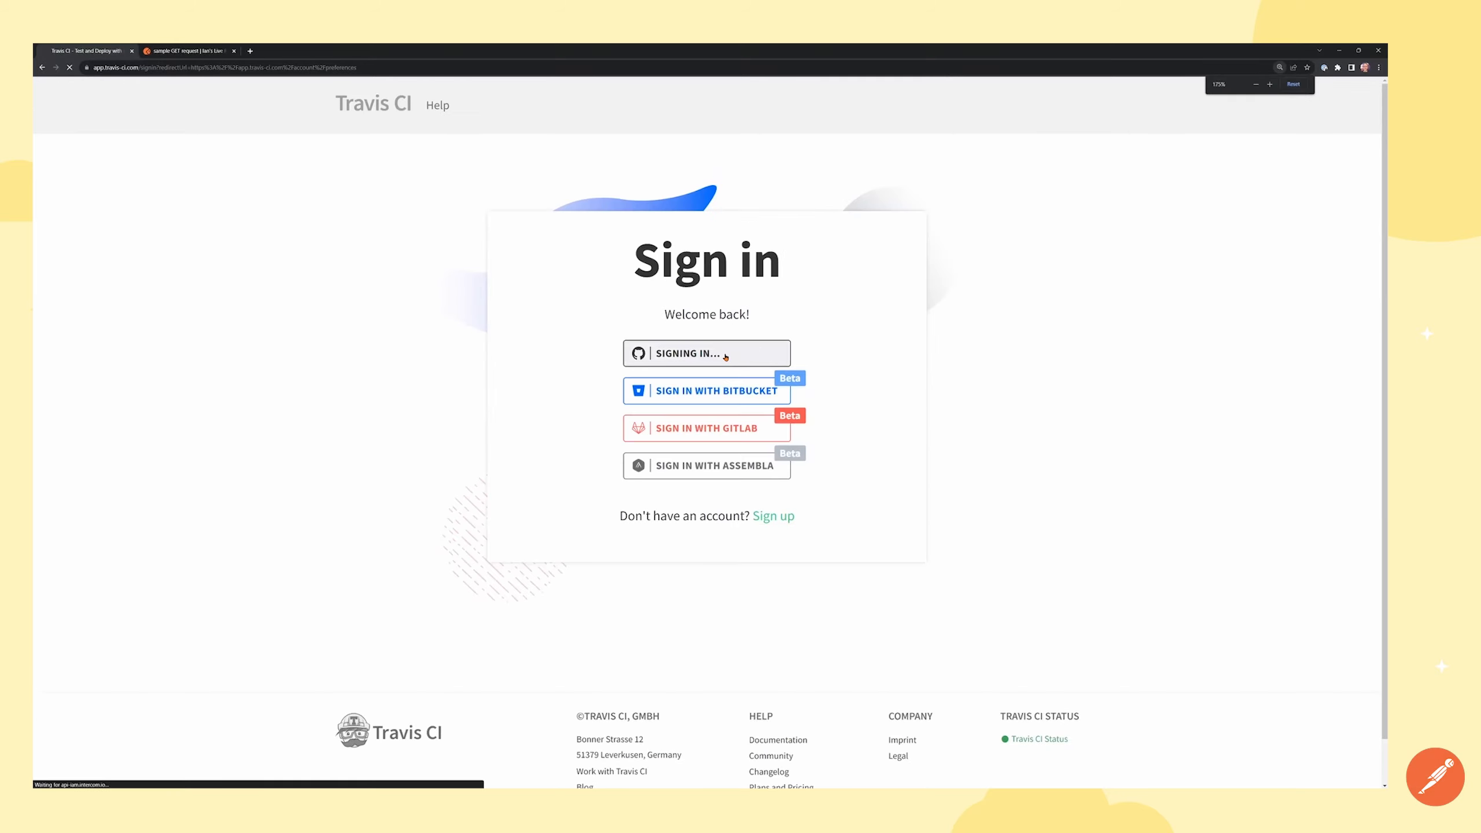
click(743, 363)
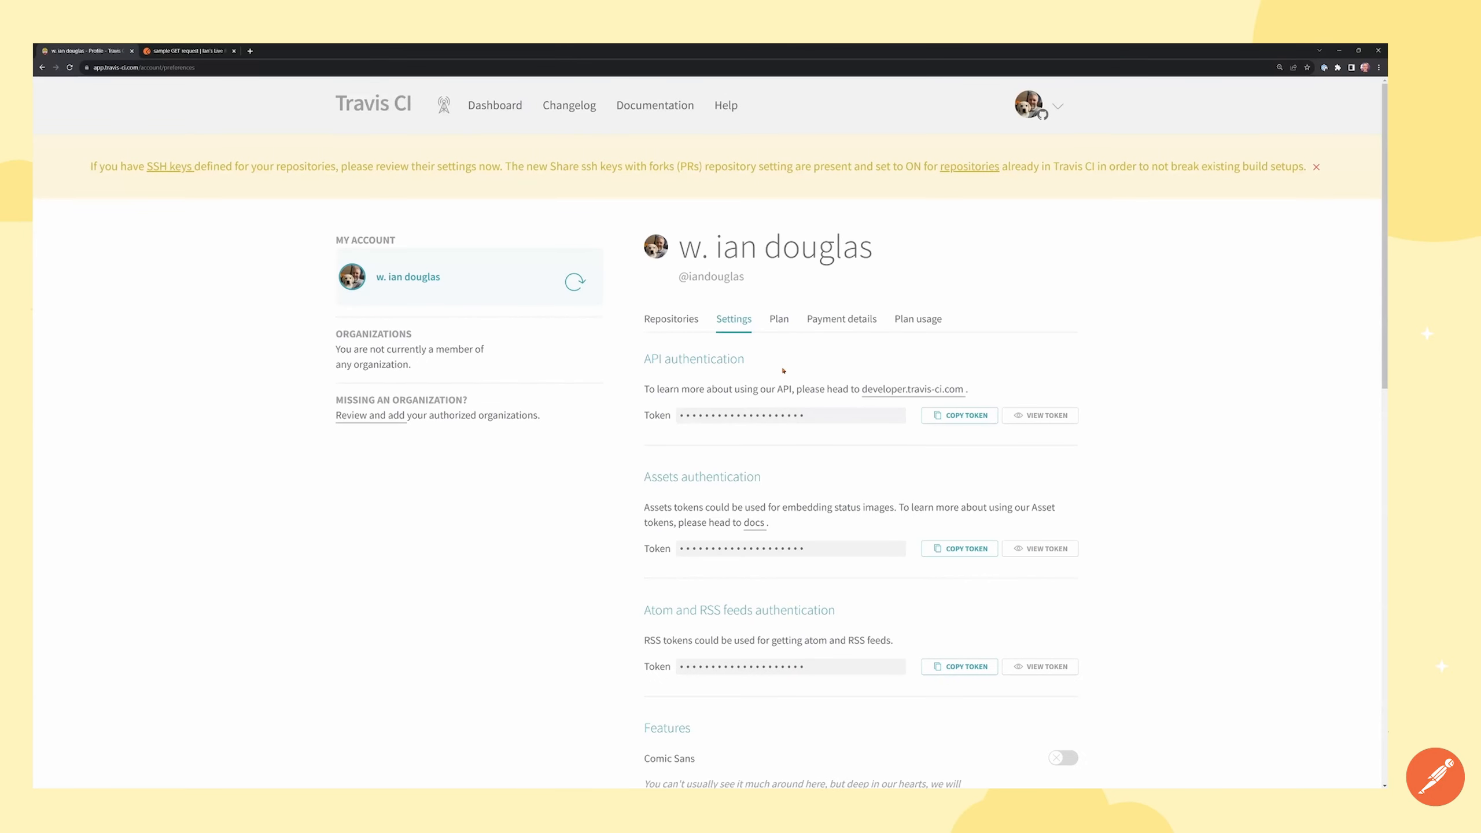
click(970, 416)
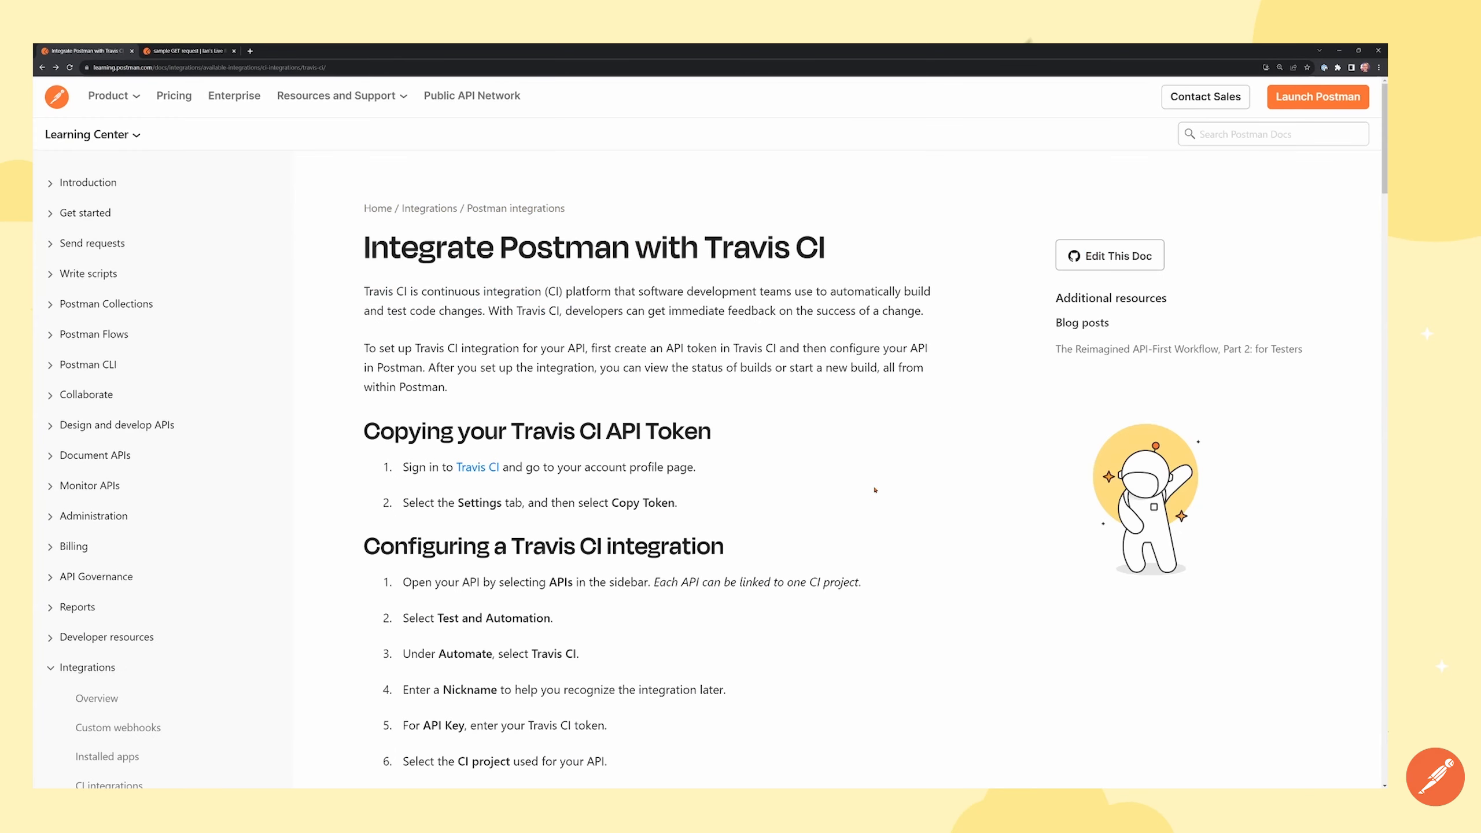
Switch to Postman, open the ice cream shop API's Test and Automation view, and choose Travis CI as the CI tool to connect.
scroll(874, 489, down, 3)
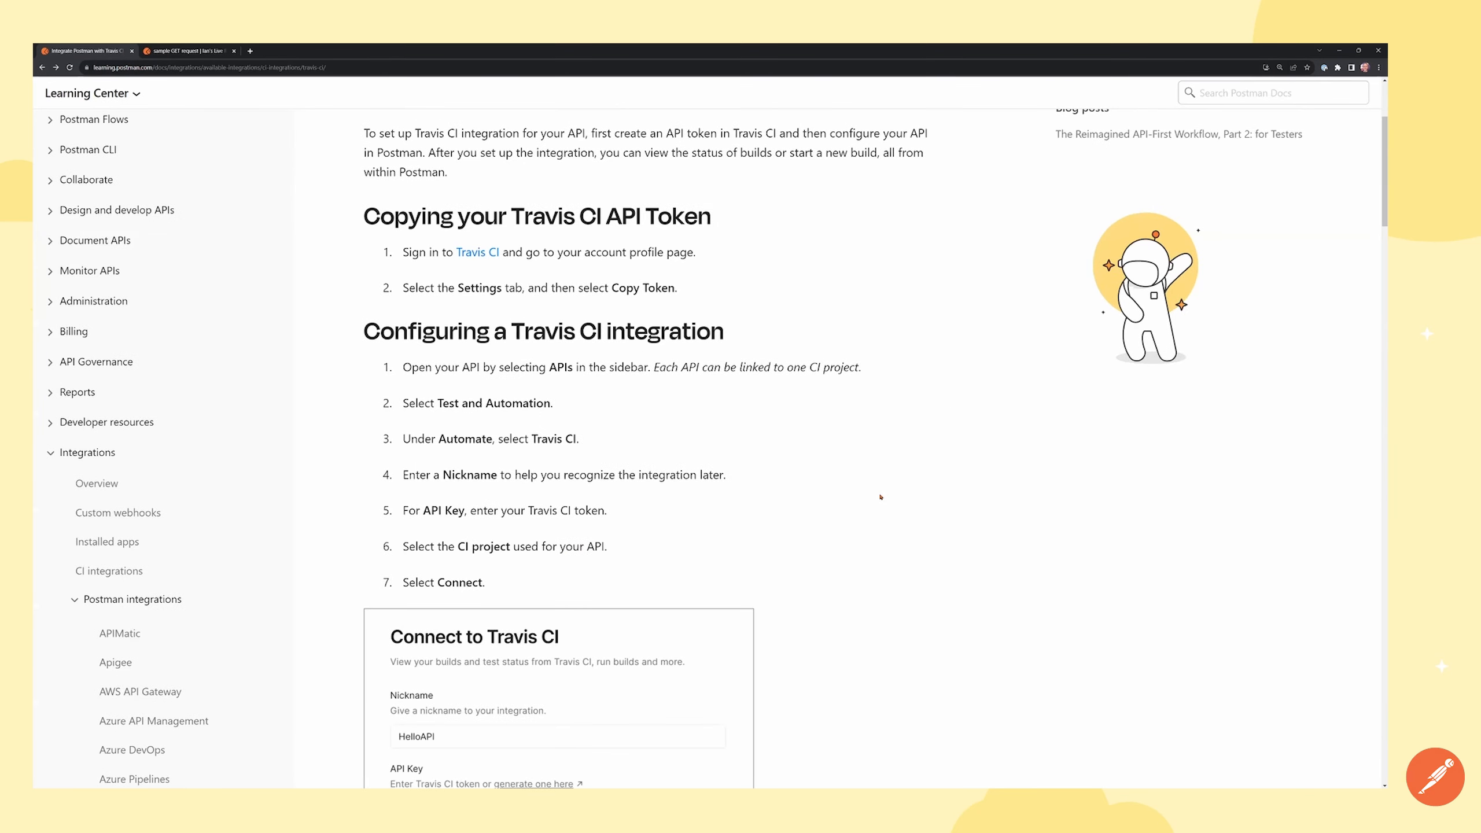
scroll(881, 496, down, 1)
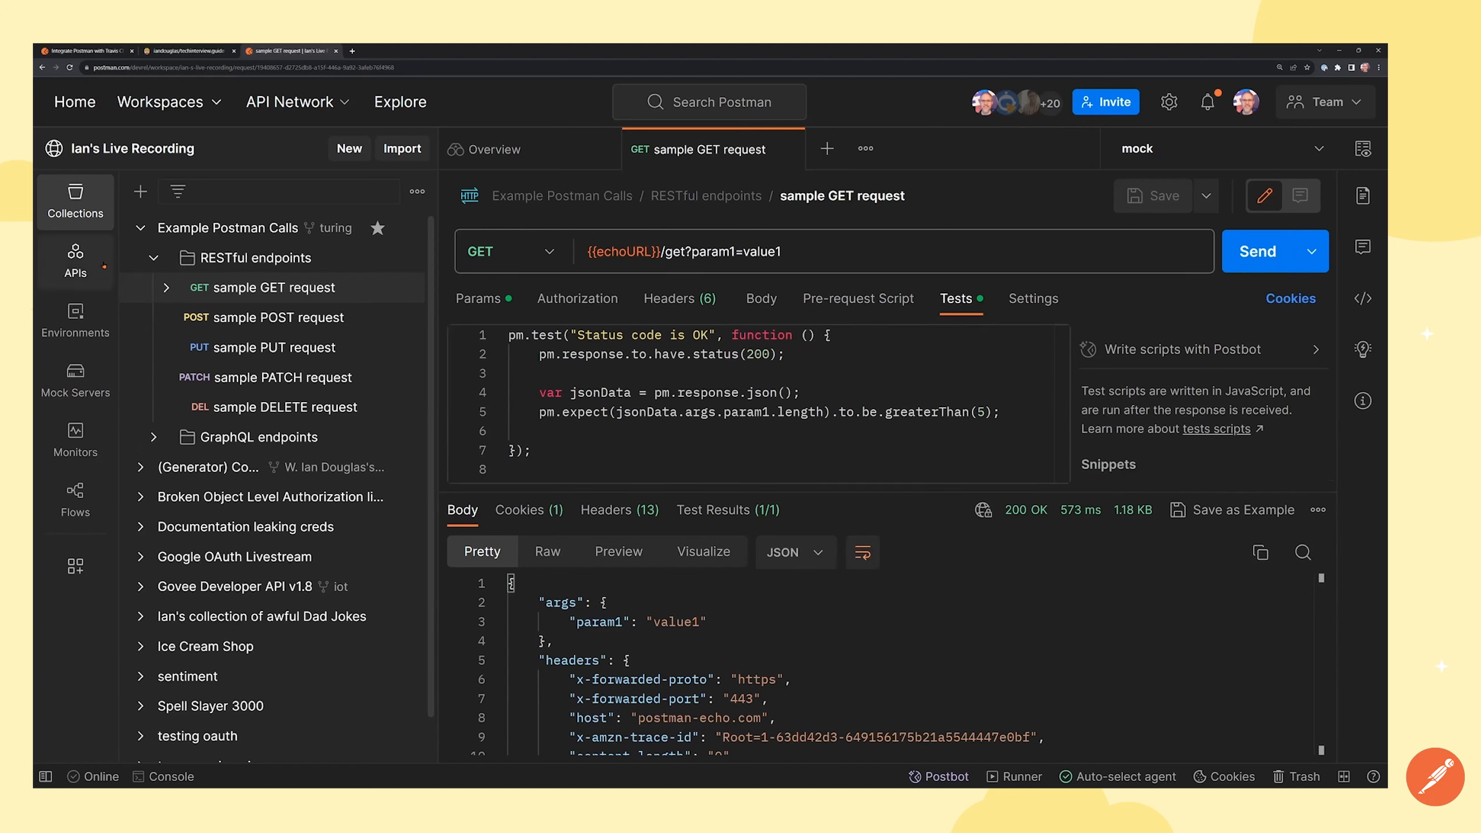
click(75, 259)
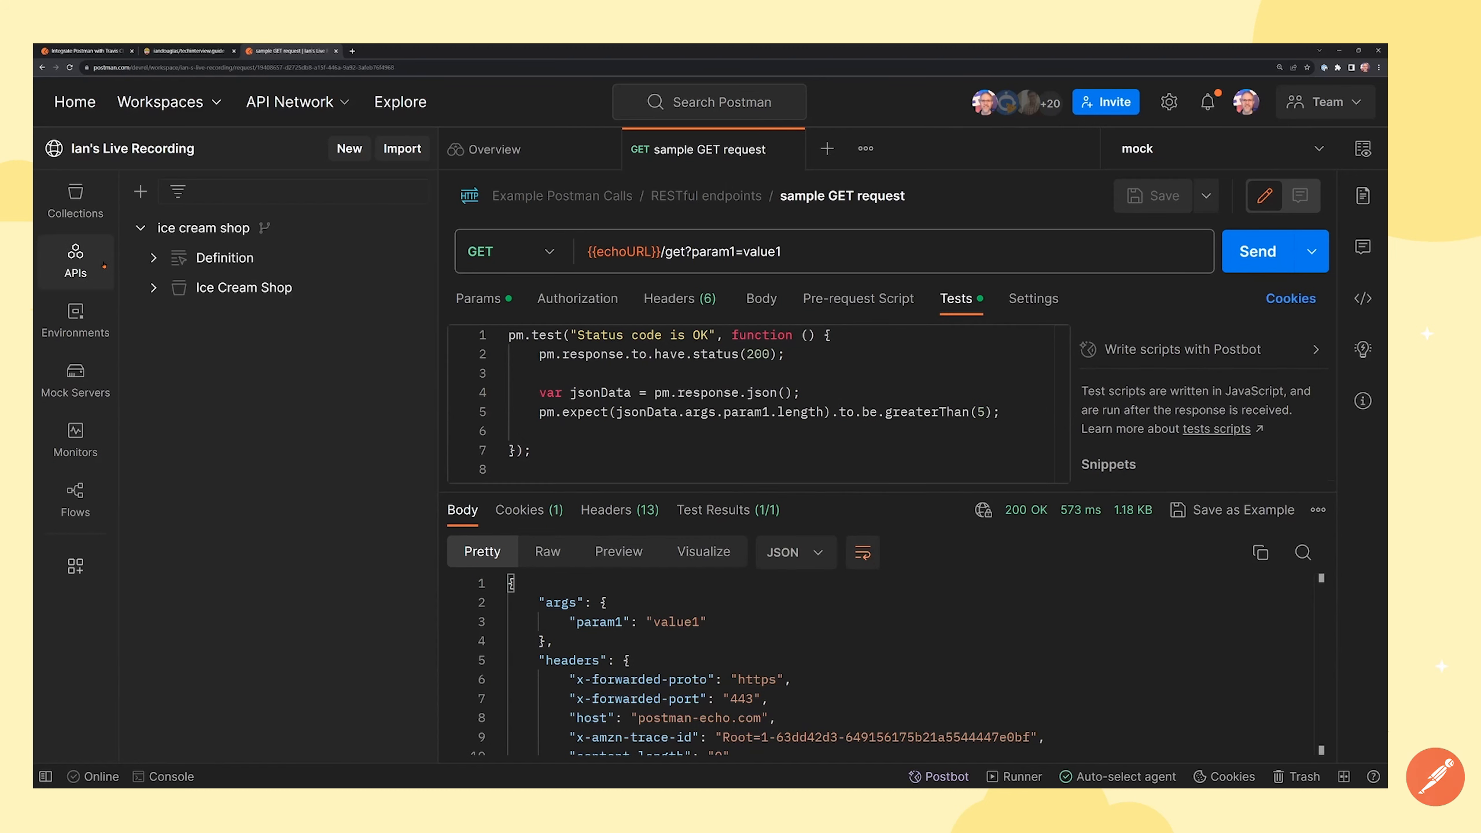
click(203, 230)
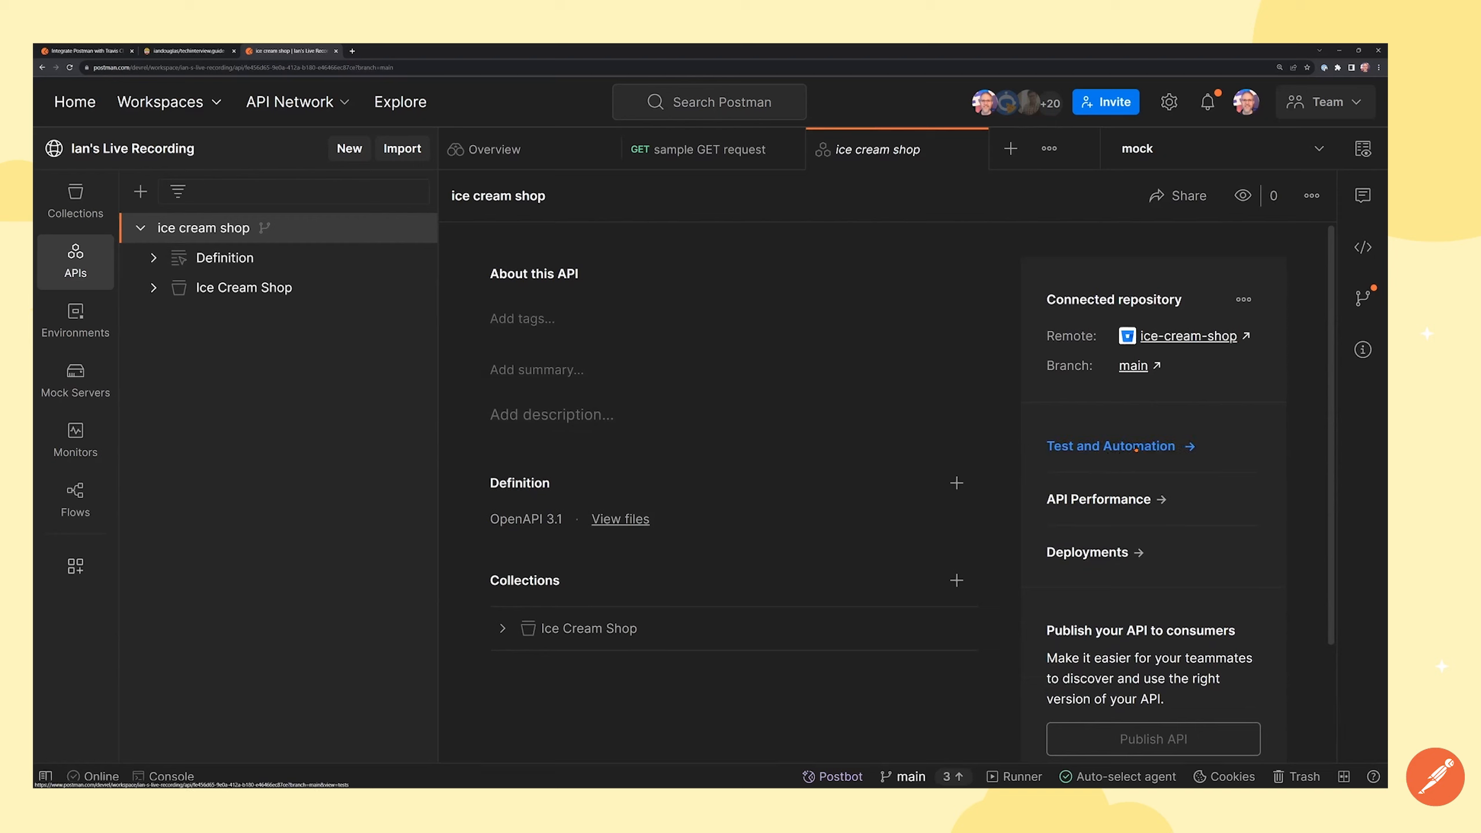
click(1136, 446)
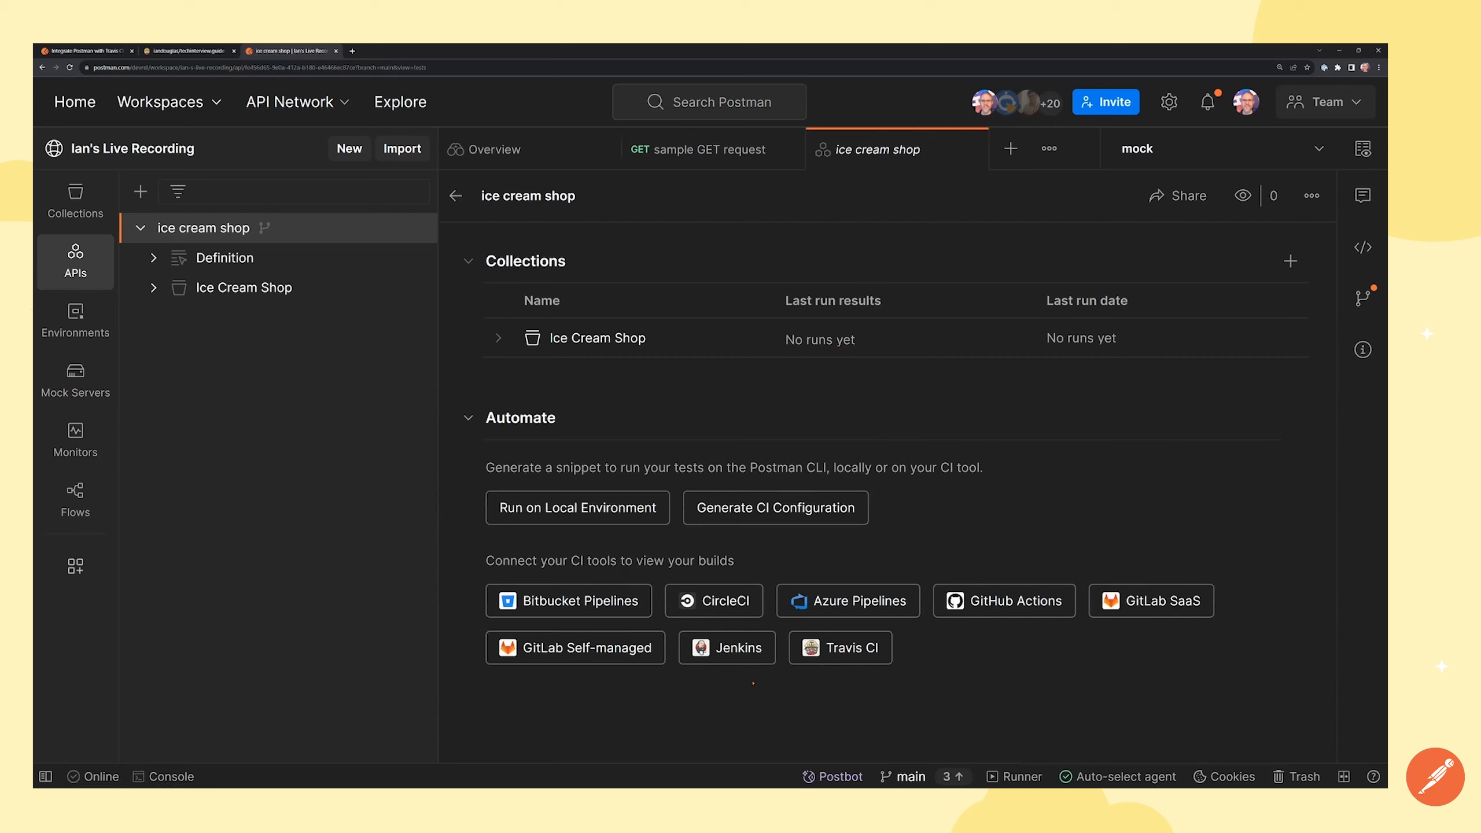
click(857, 659)
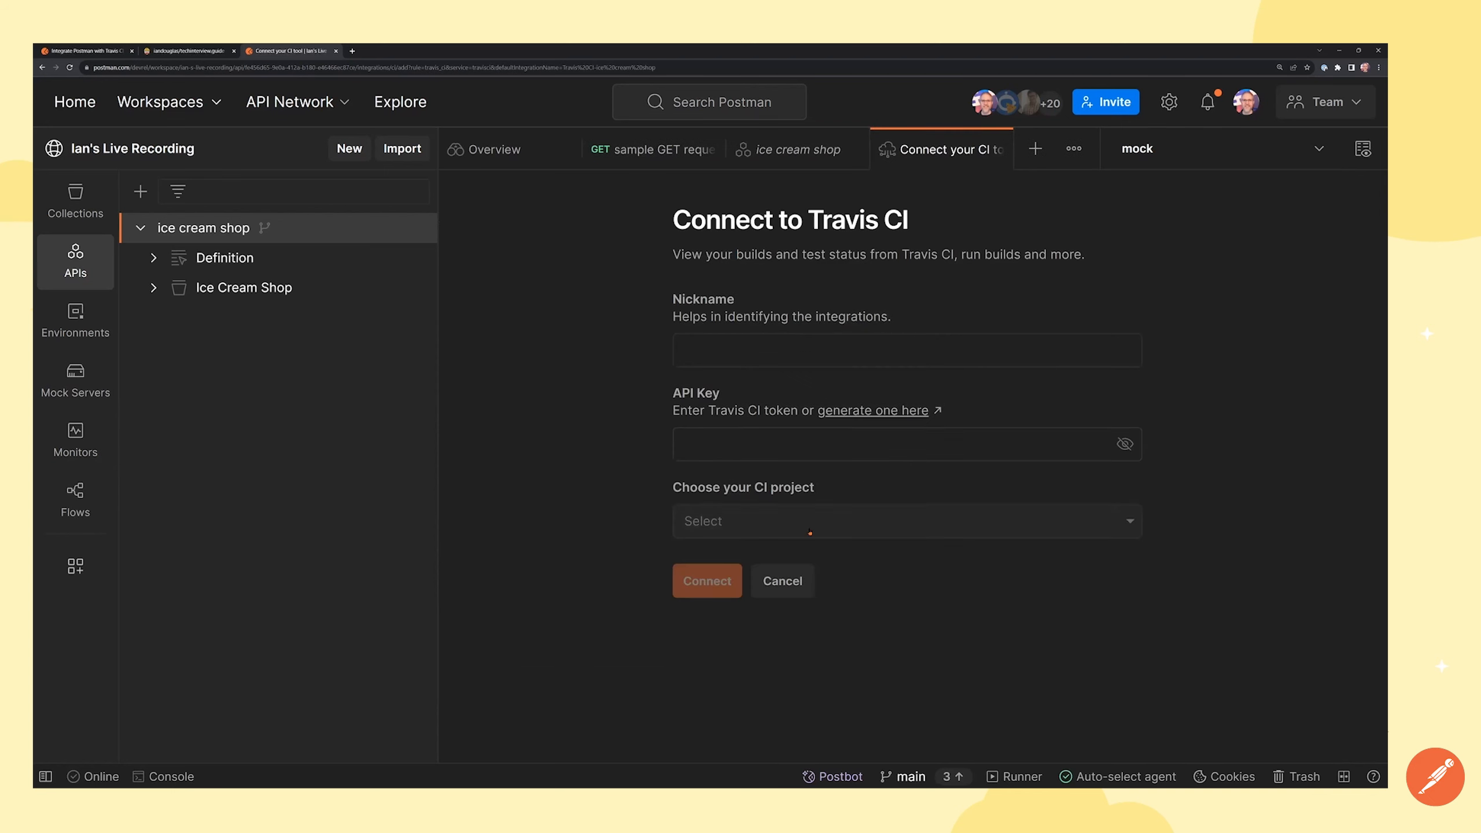
Enter "travis" as the integration's nickname and paste the Travis CI token as the API key.
click(760, 349)
text(travis)
click(789, 447)
key(ctrl+v)
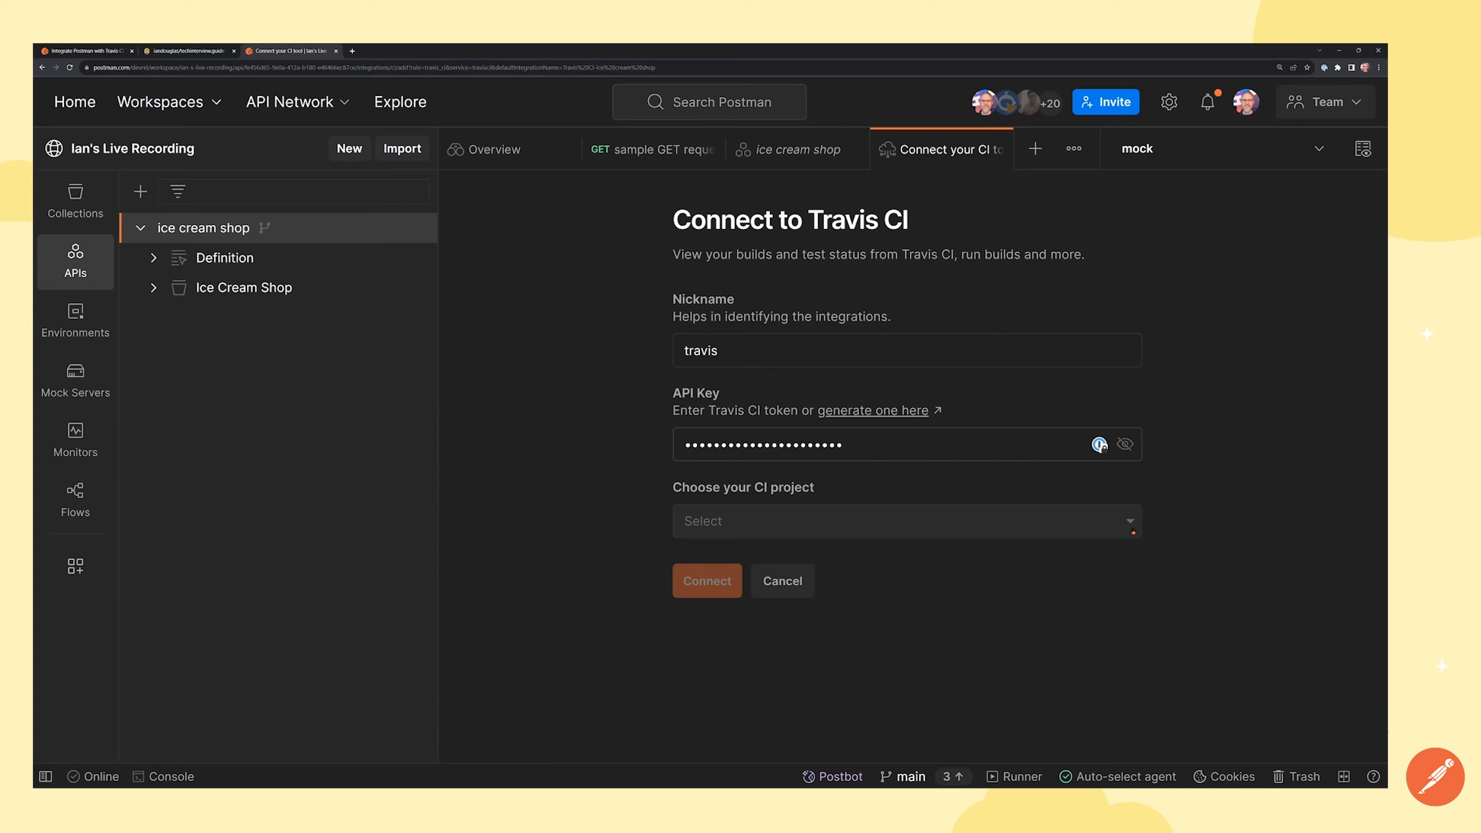
Choose the account's own "api" repository as the CI project and connect the Travis CI integration.
click(1132, 532)
scroll(927, 658, down, 10)
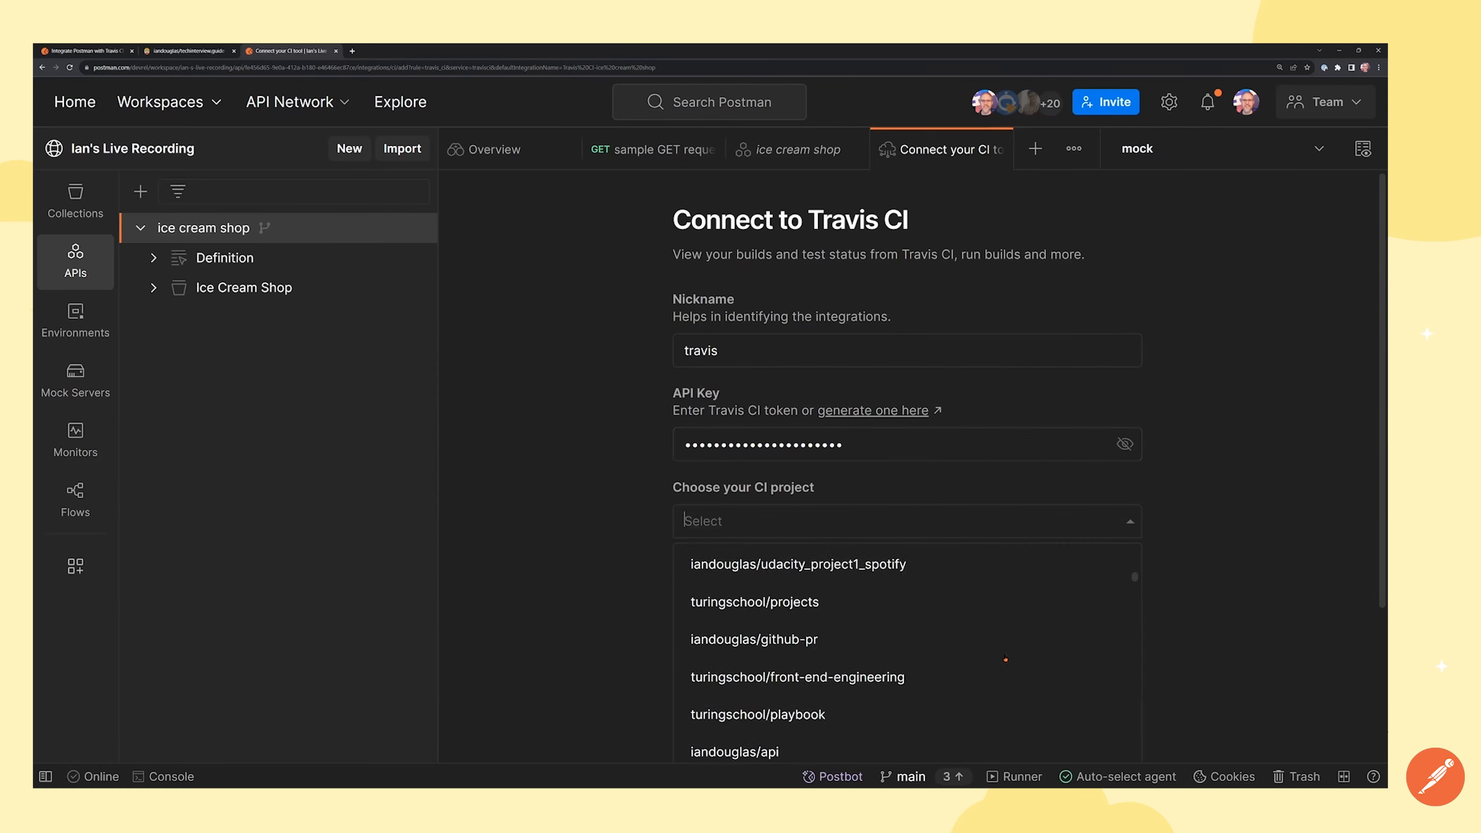
click(869, 667)
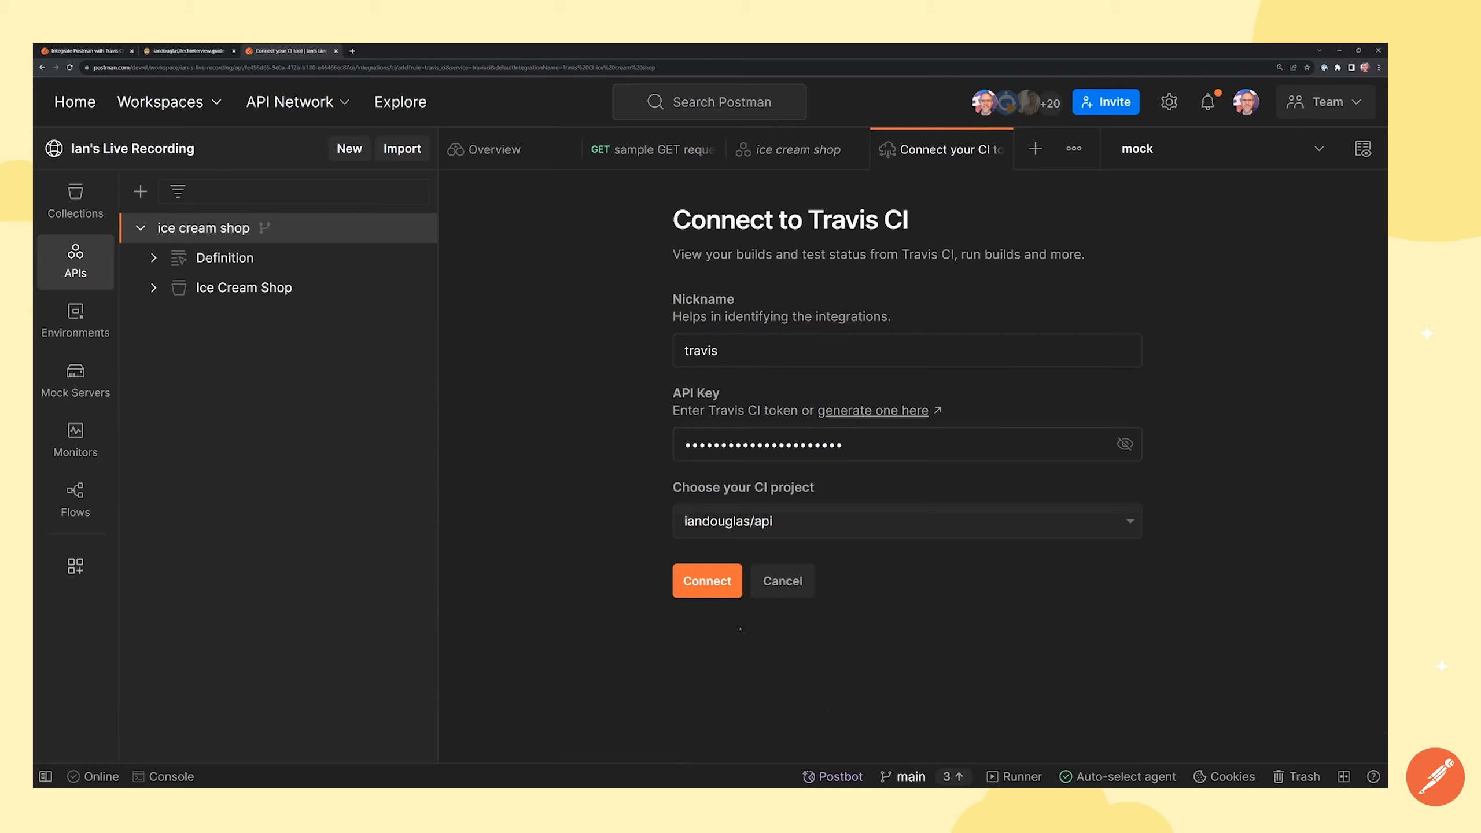
click(712, 594)
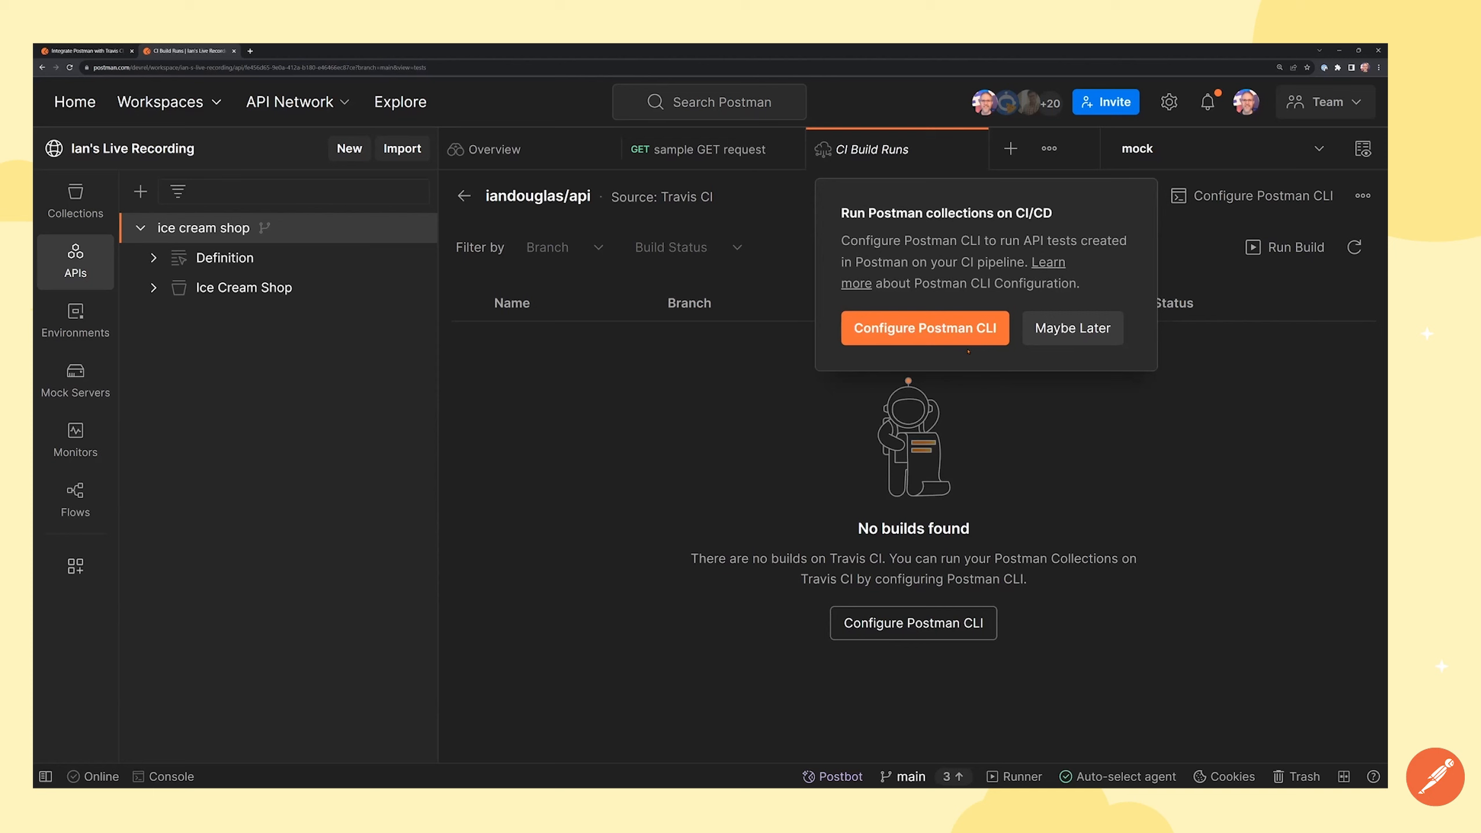
Open the Postman CLI configuration, review the command preview, and copy the POSTMAN_API_KEY variable name from the API key note.
click(962, 340)
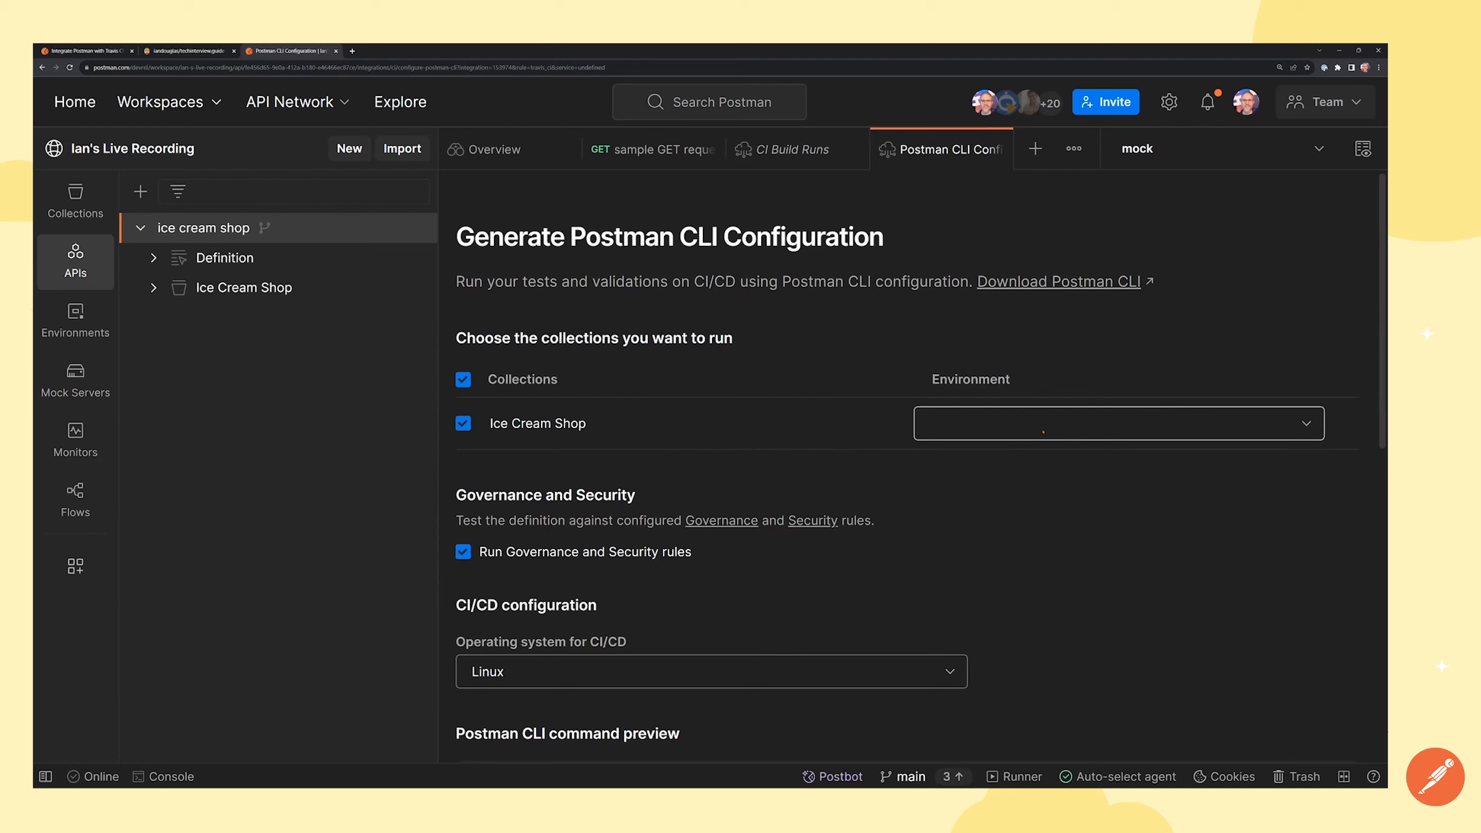
scroll(1043, 431, down, 3)
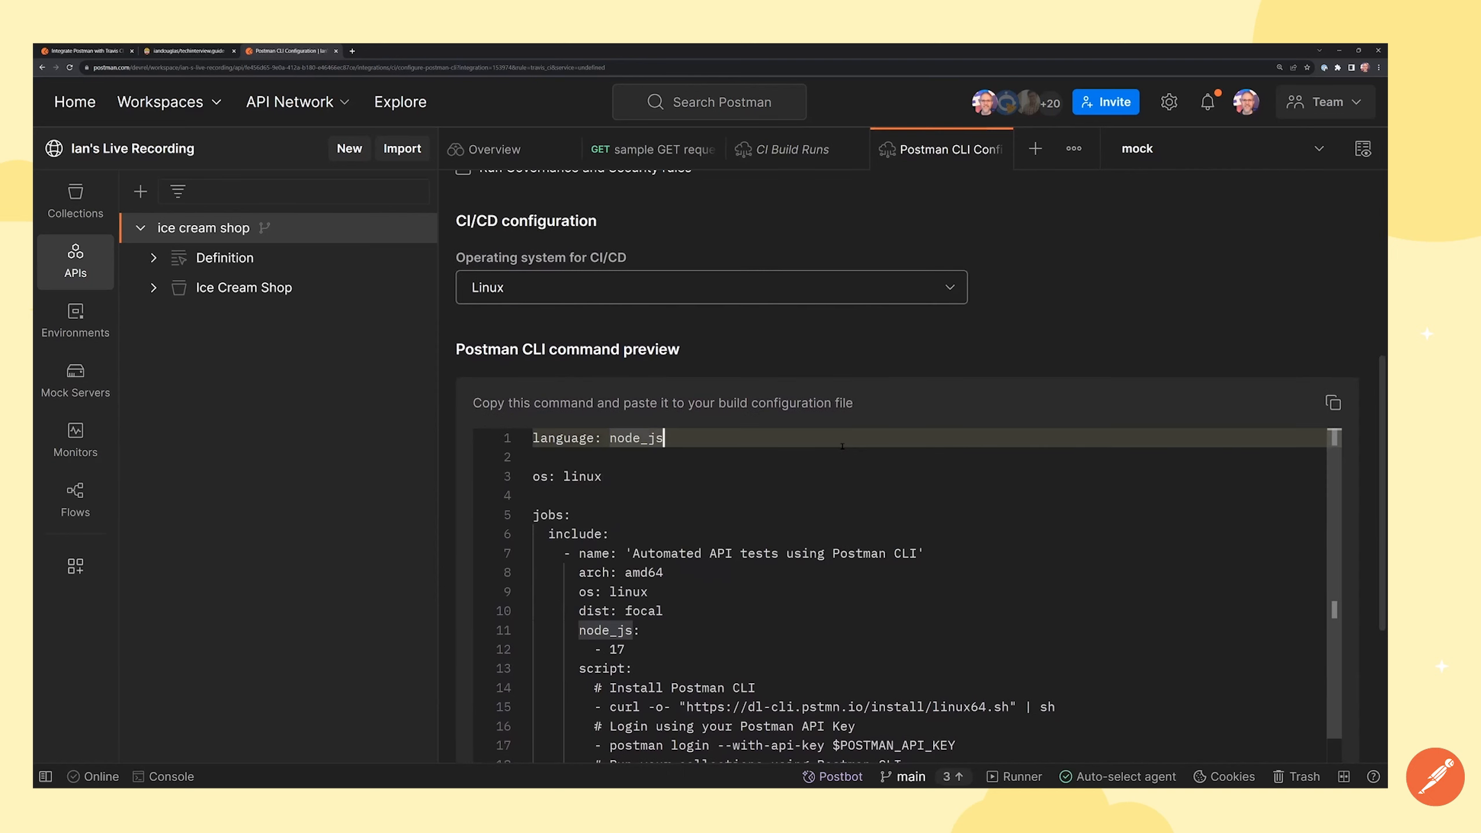
scroll(845, 579, down, 3)
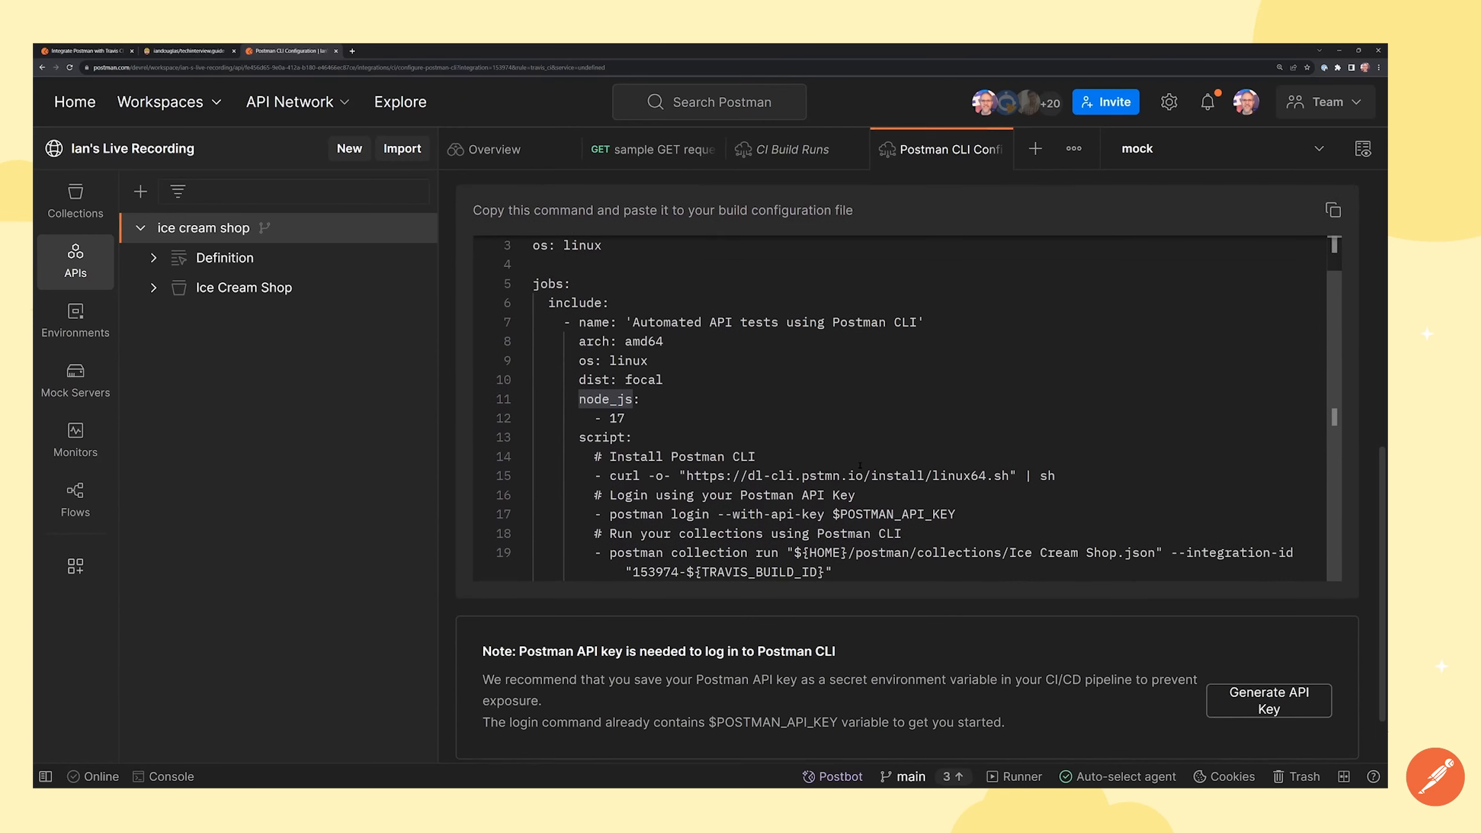
drag(832, 517, 956, 517)
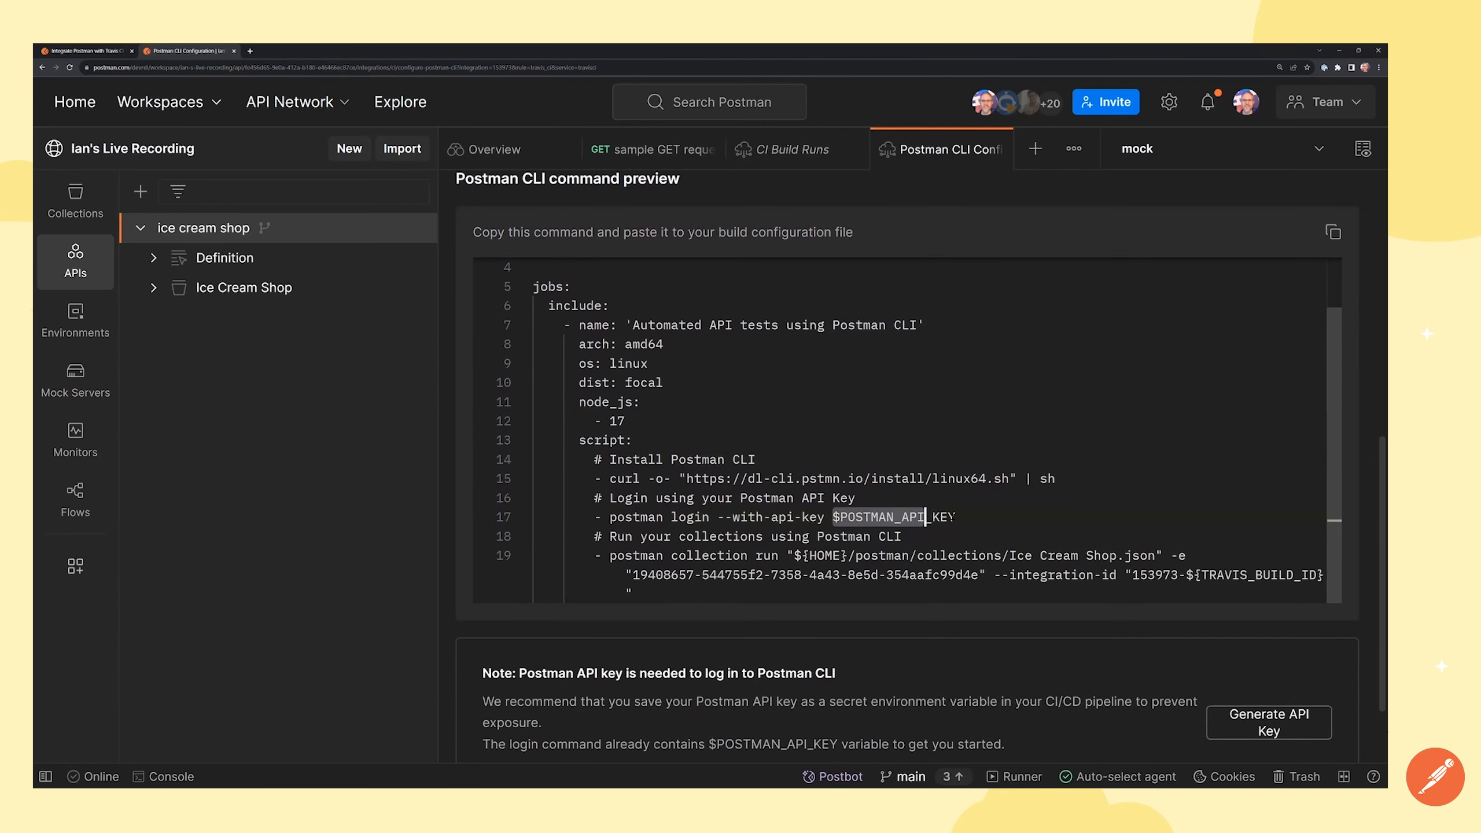
scroll(1032, 564, down, 2)
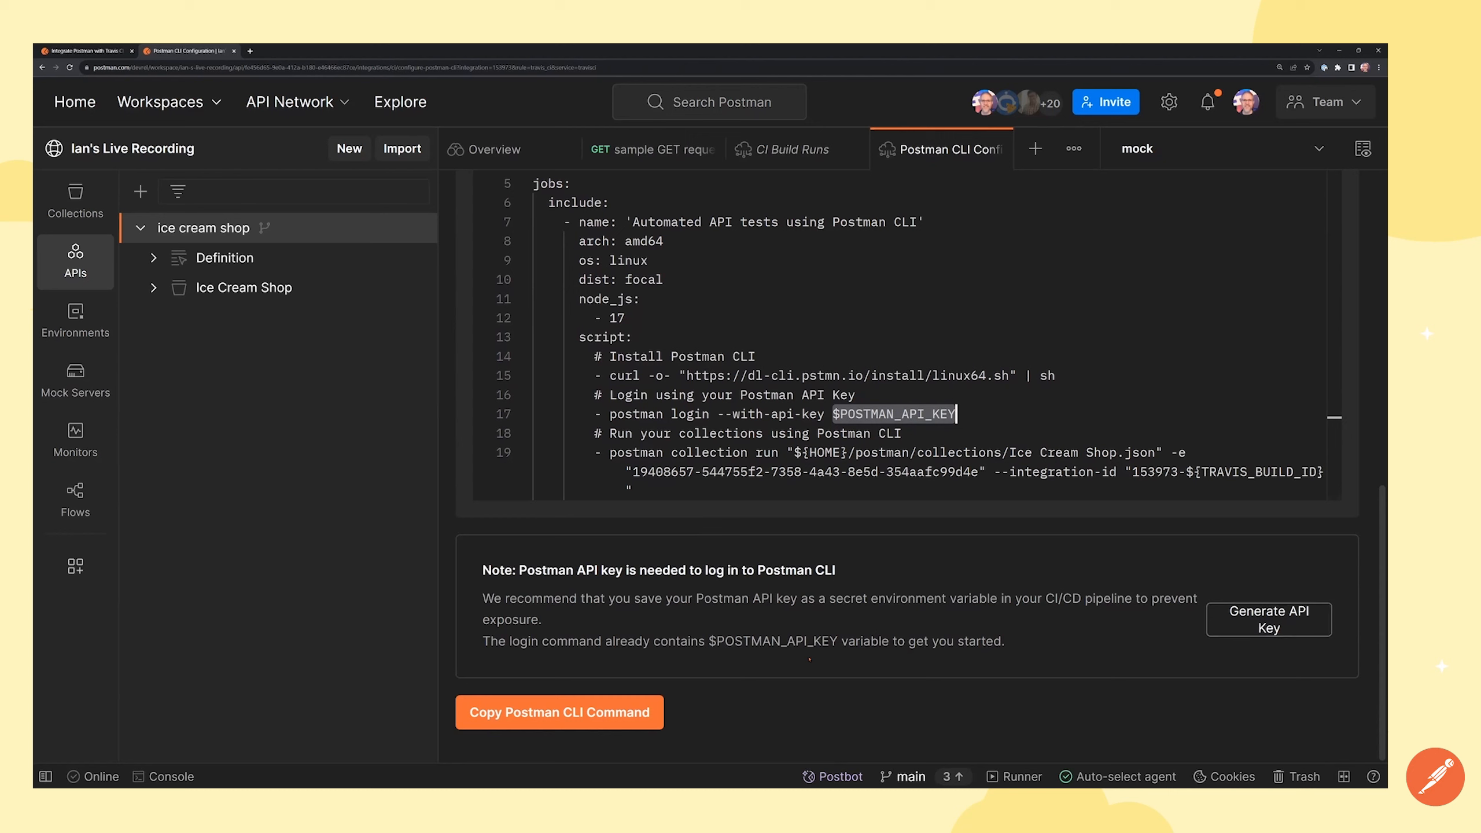
drag(837, 642, 709, 642)
key(ctrl+c)
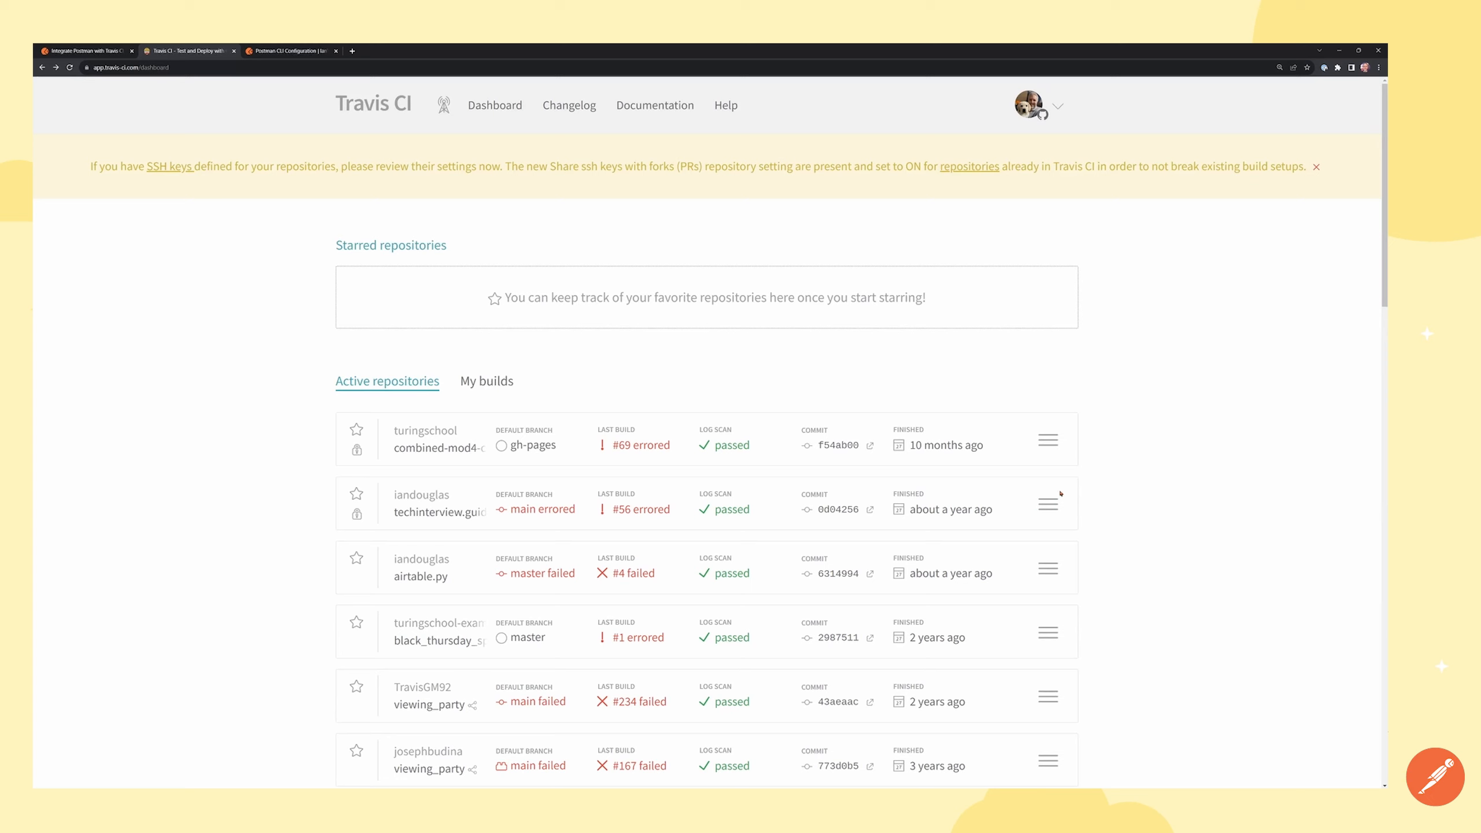
In Travis CI, open the techinterview.guide repository's settings and enter POSTMAN_API_KEY as the name of a new environment variable.
click(1049, 505)
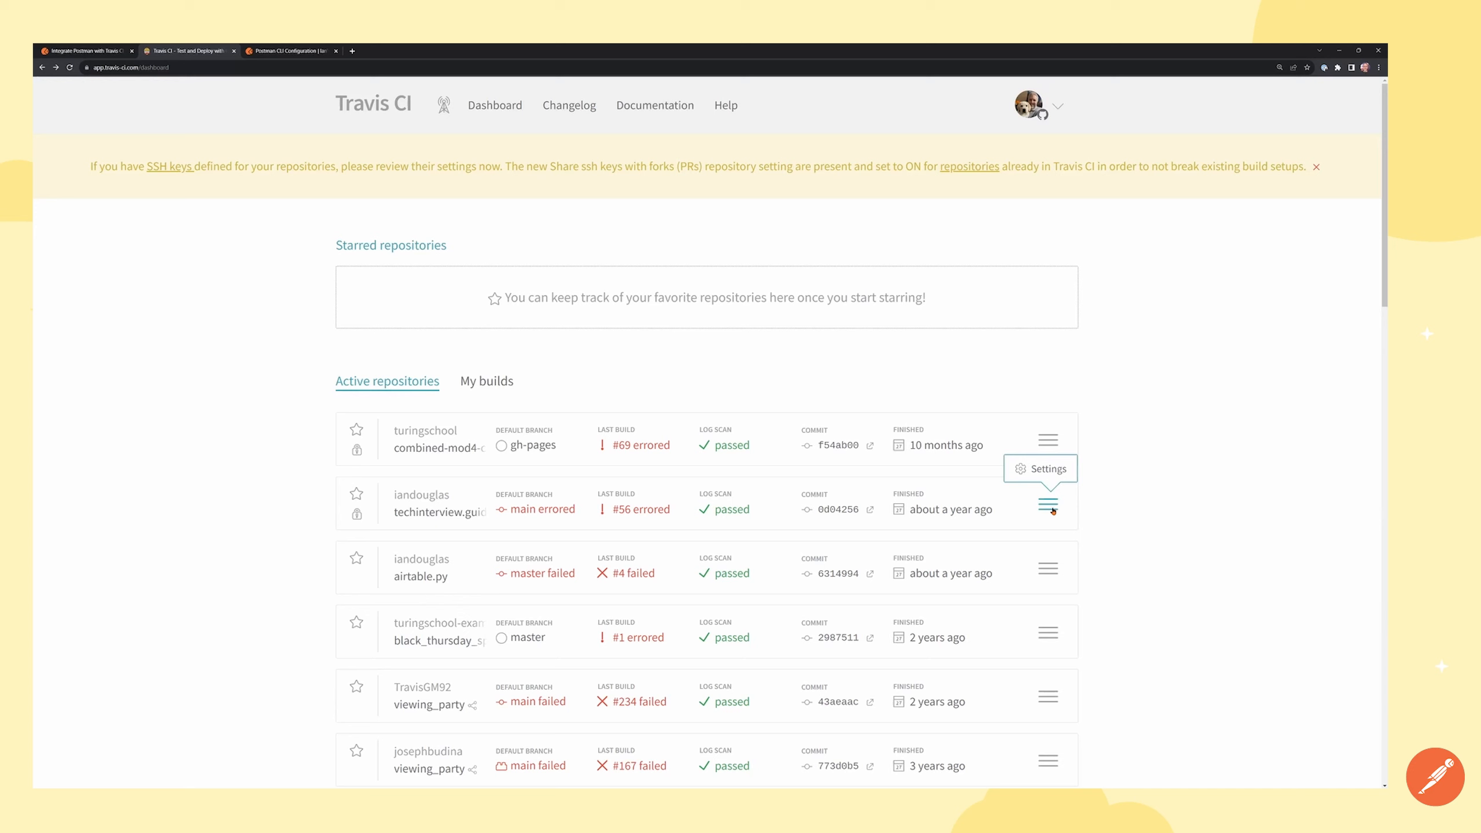
click(1047, 469)
scroll(1052, 477, down, 5)
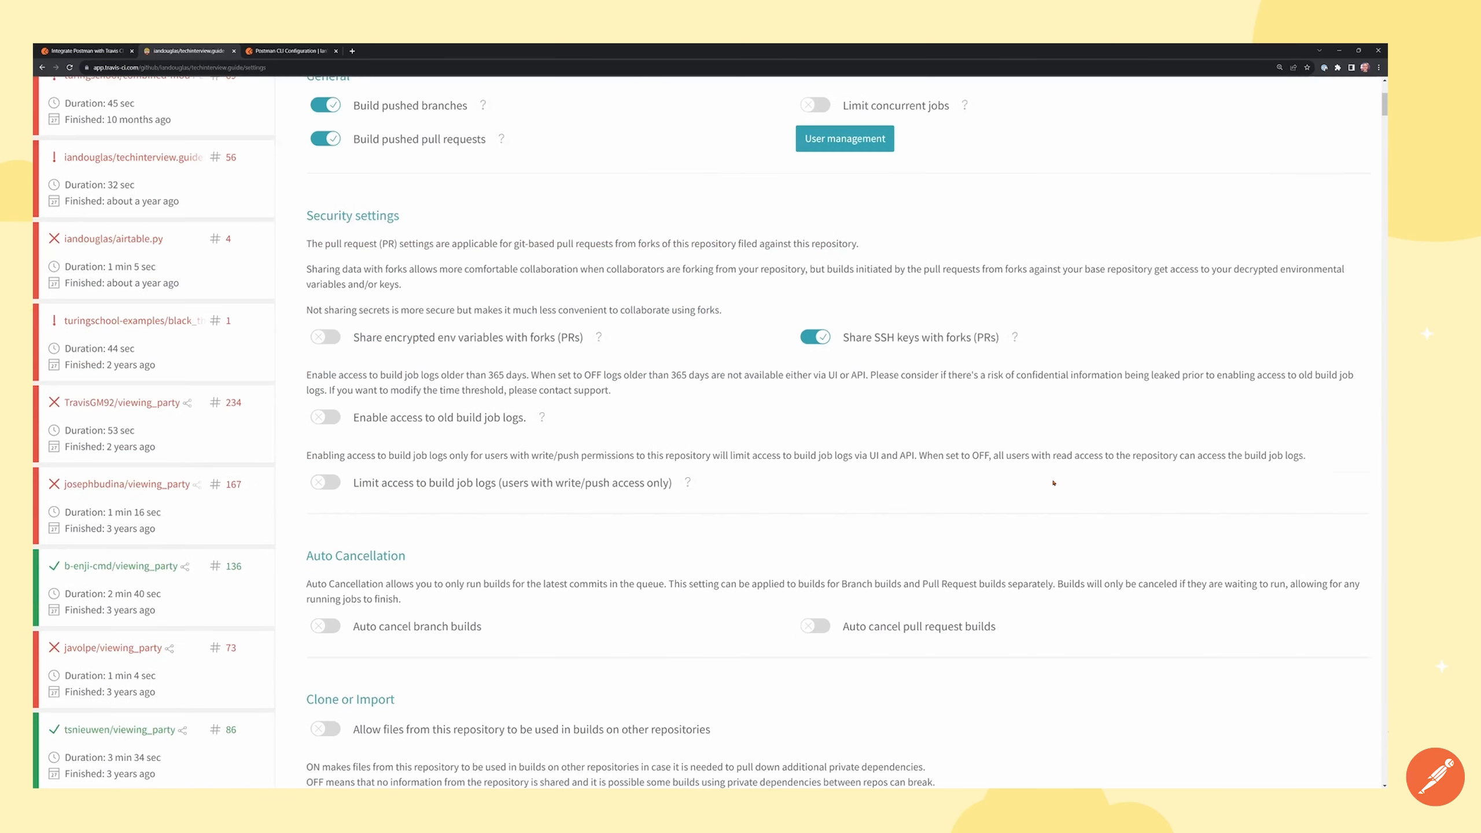
scroll(681, 367, down, 9)
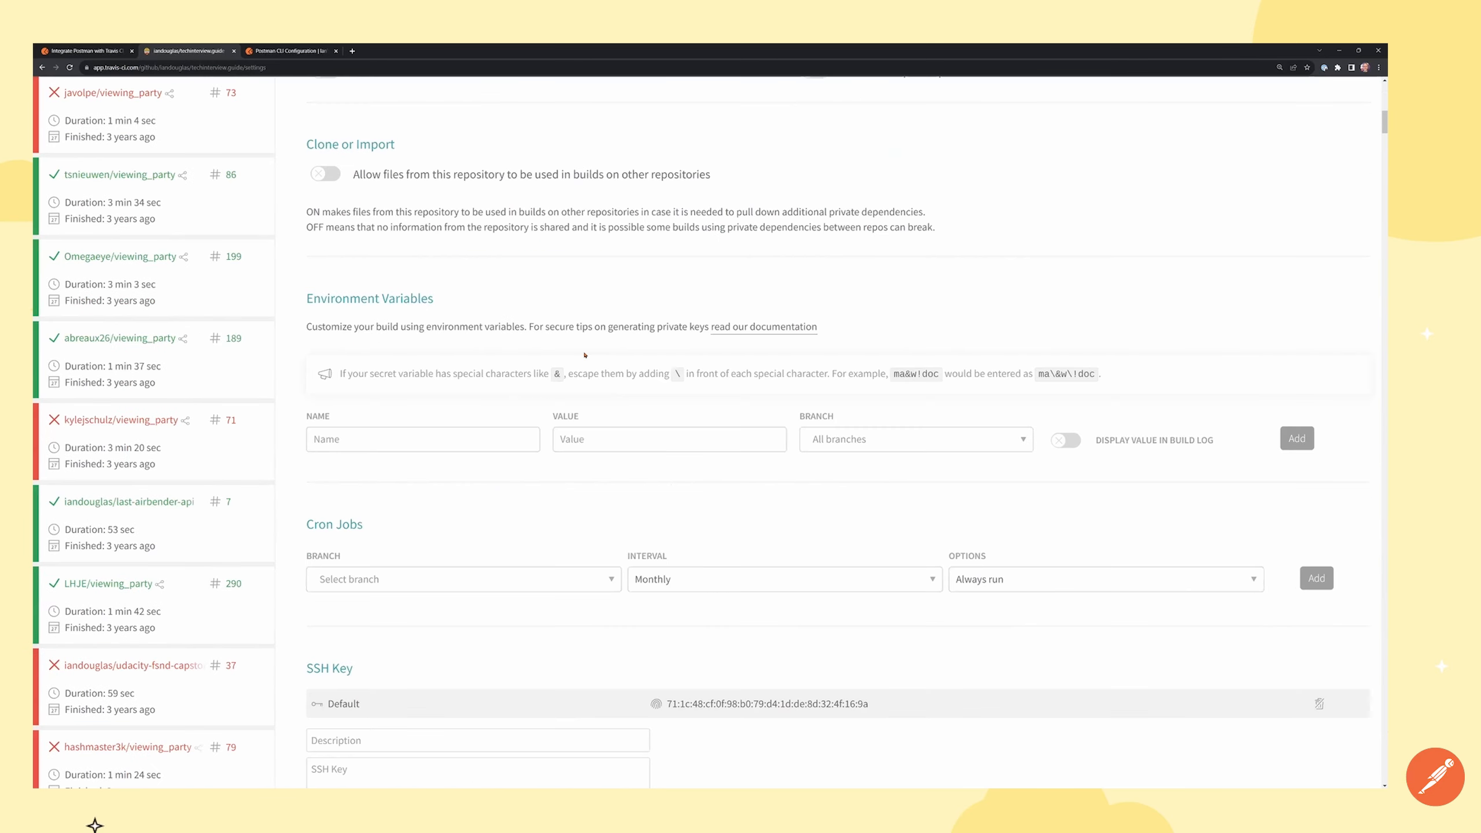
click(443, 441)
key(ctrl+v)
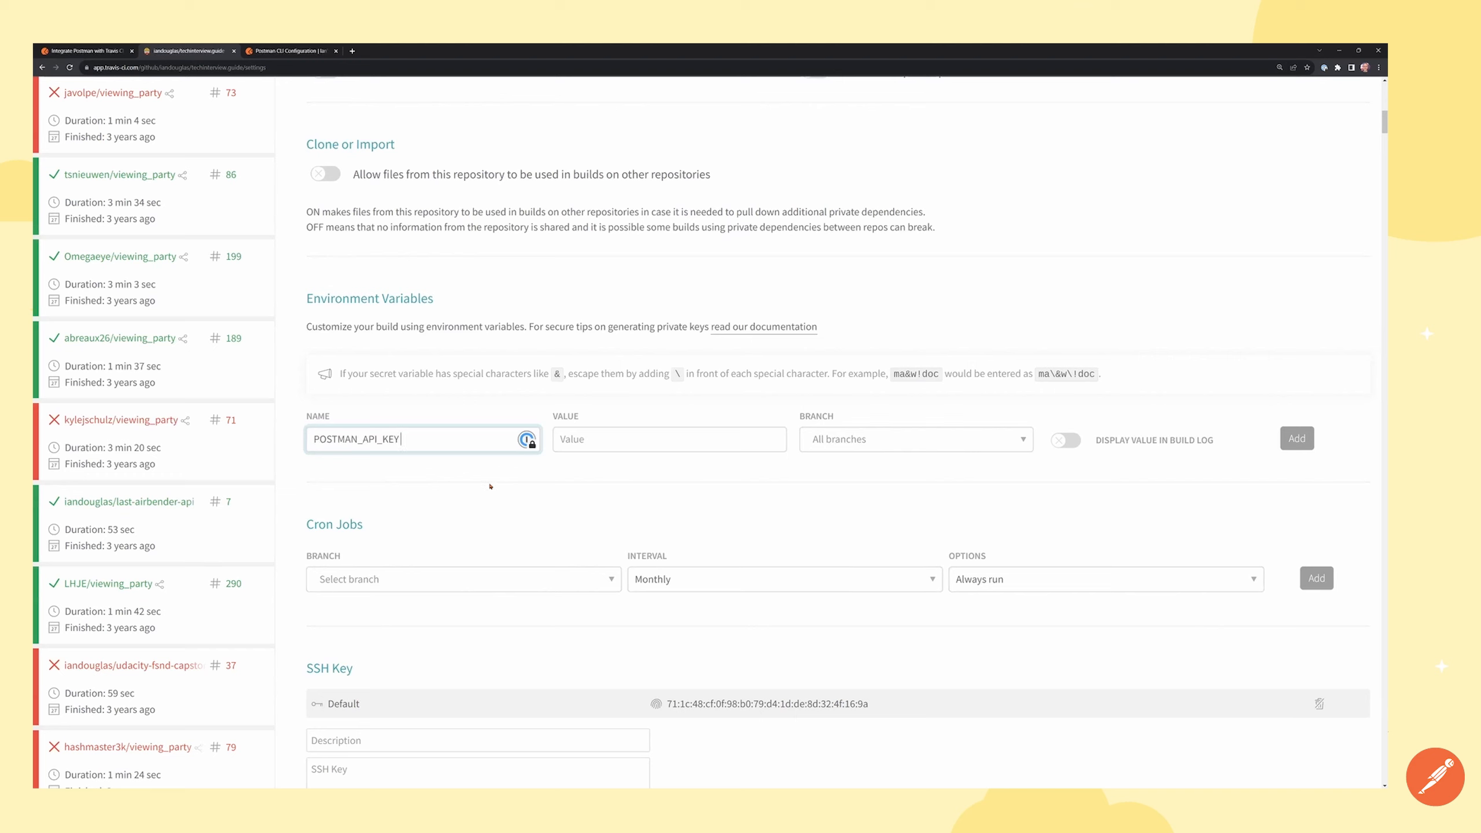
click(631, 439)
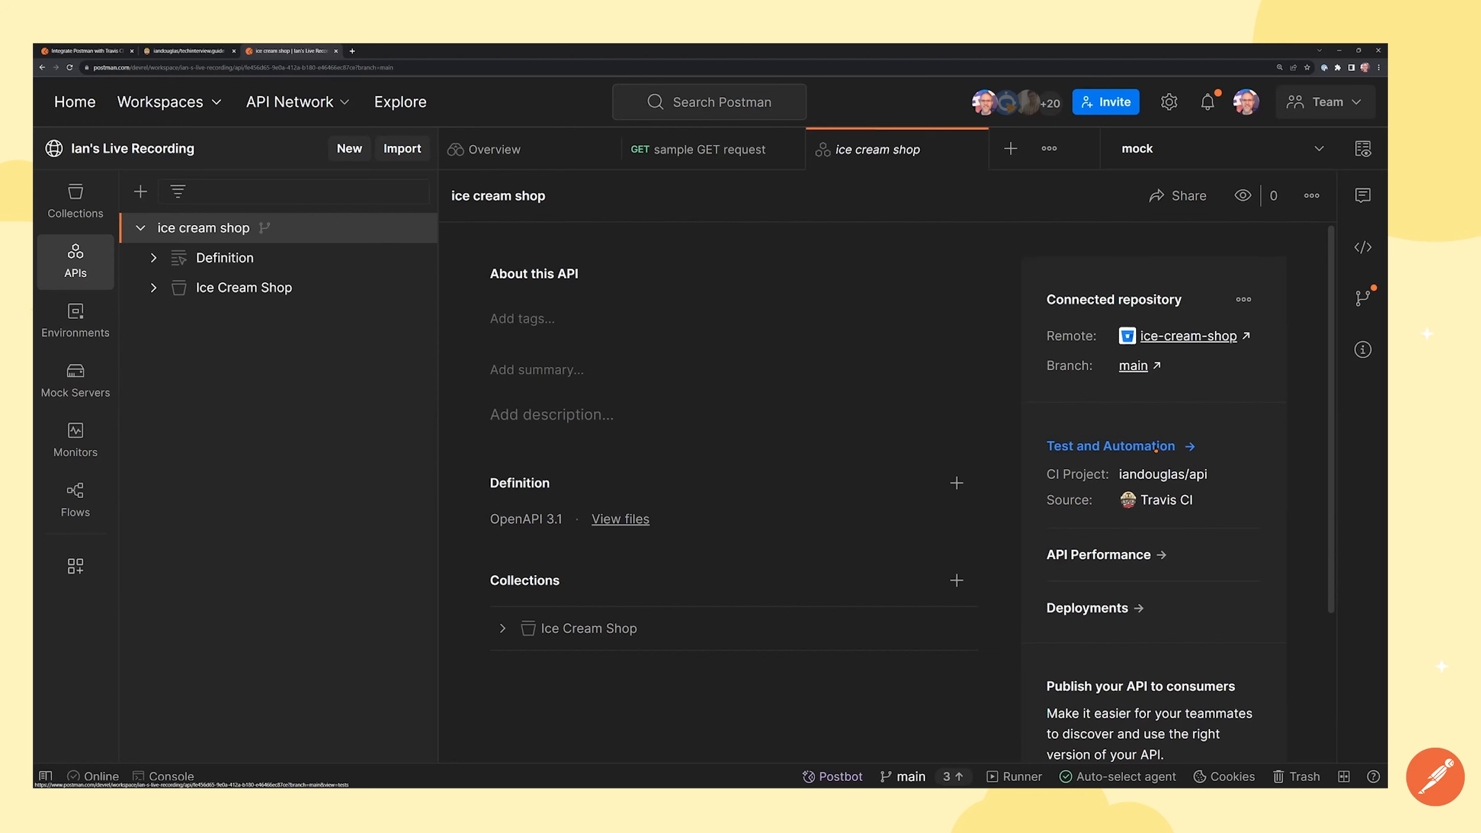
Back in Postman, open the CI configuration from the ice cream shop API's Test and Automation view and review the CLI command and API key note.
click(1156, 446)
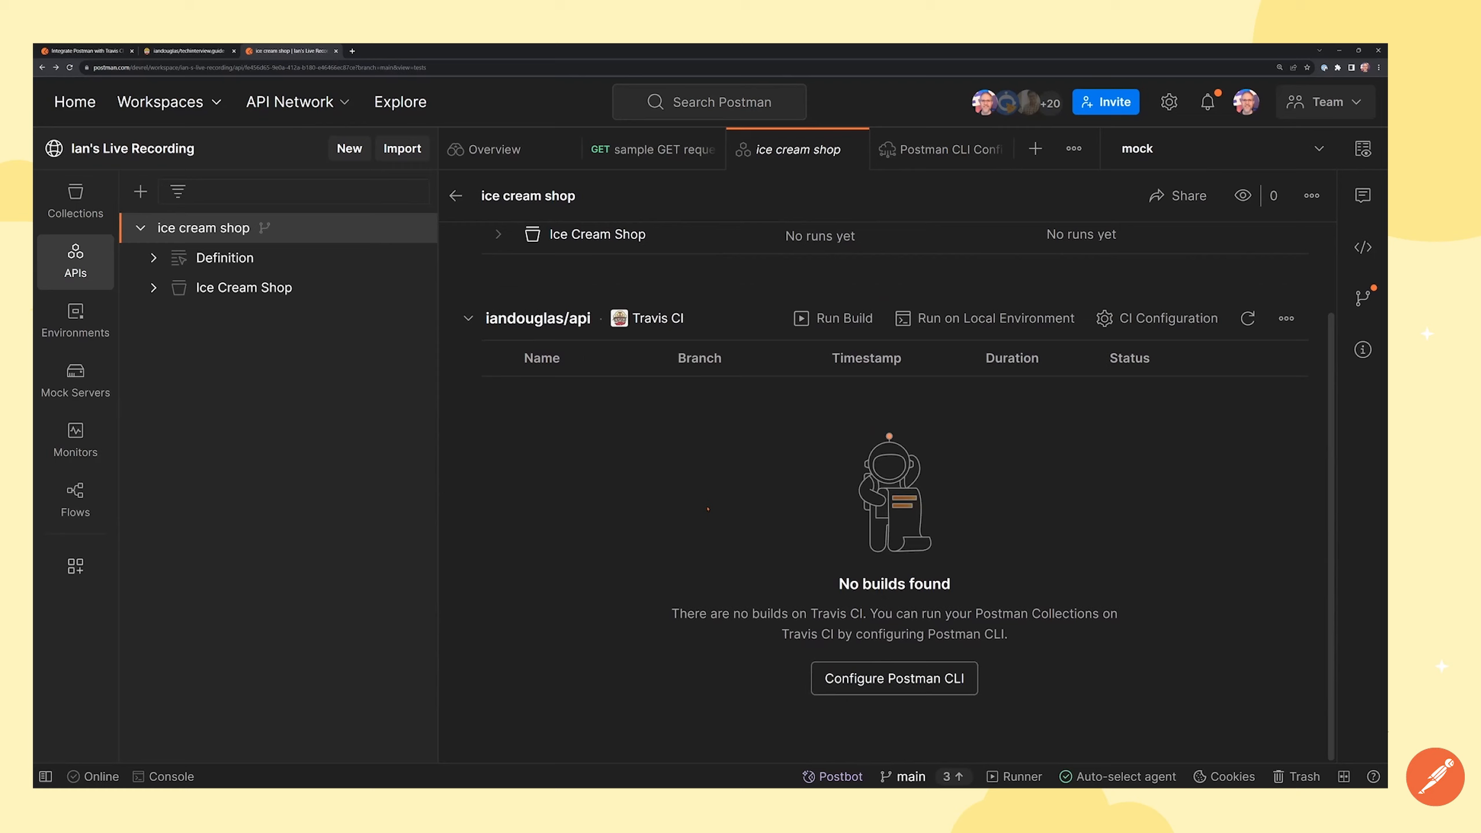
scroll(663, 484, up, 1)
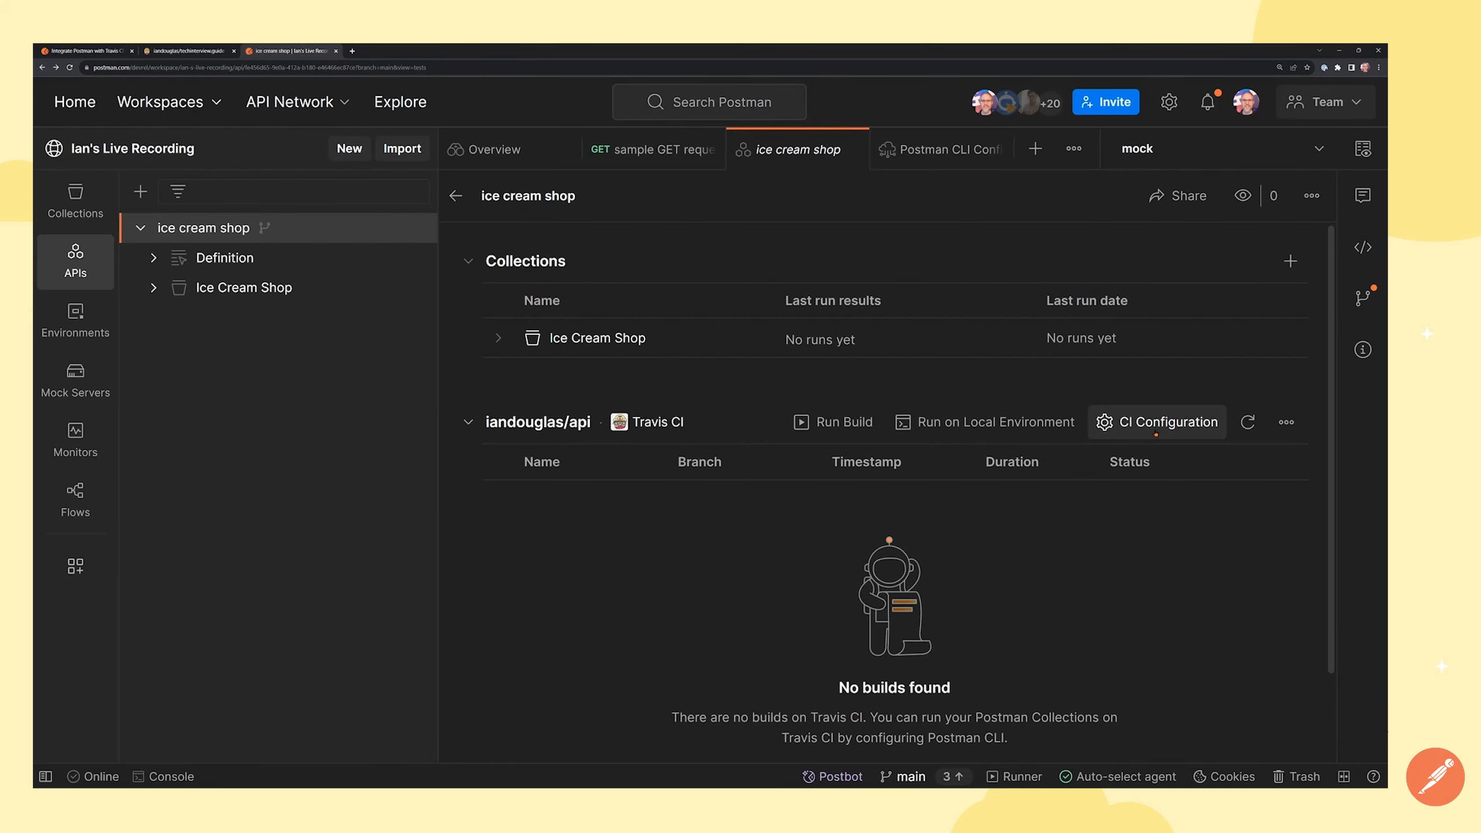
click(1144, 432)
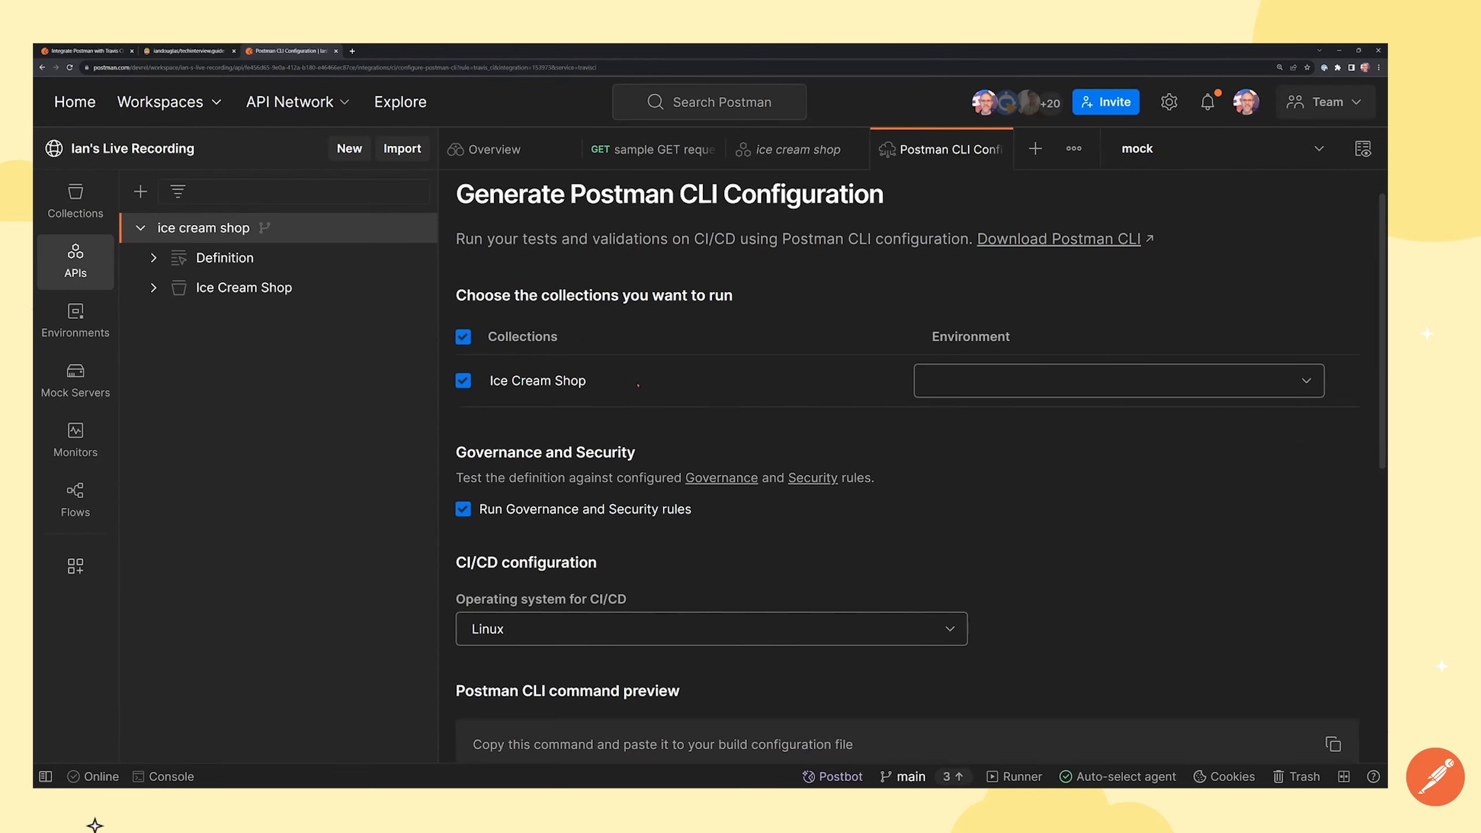
scroll(638, 384, down, 2)
scroll(674, 445, down, 5)
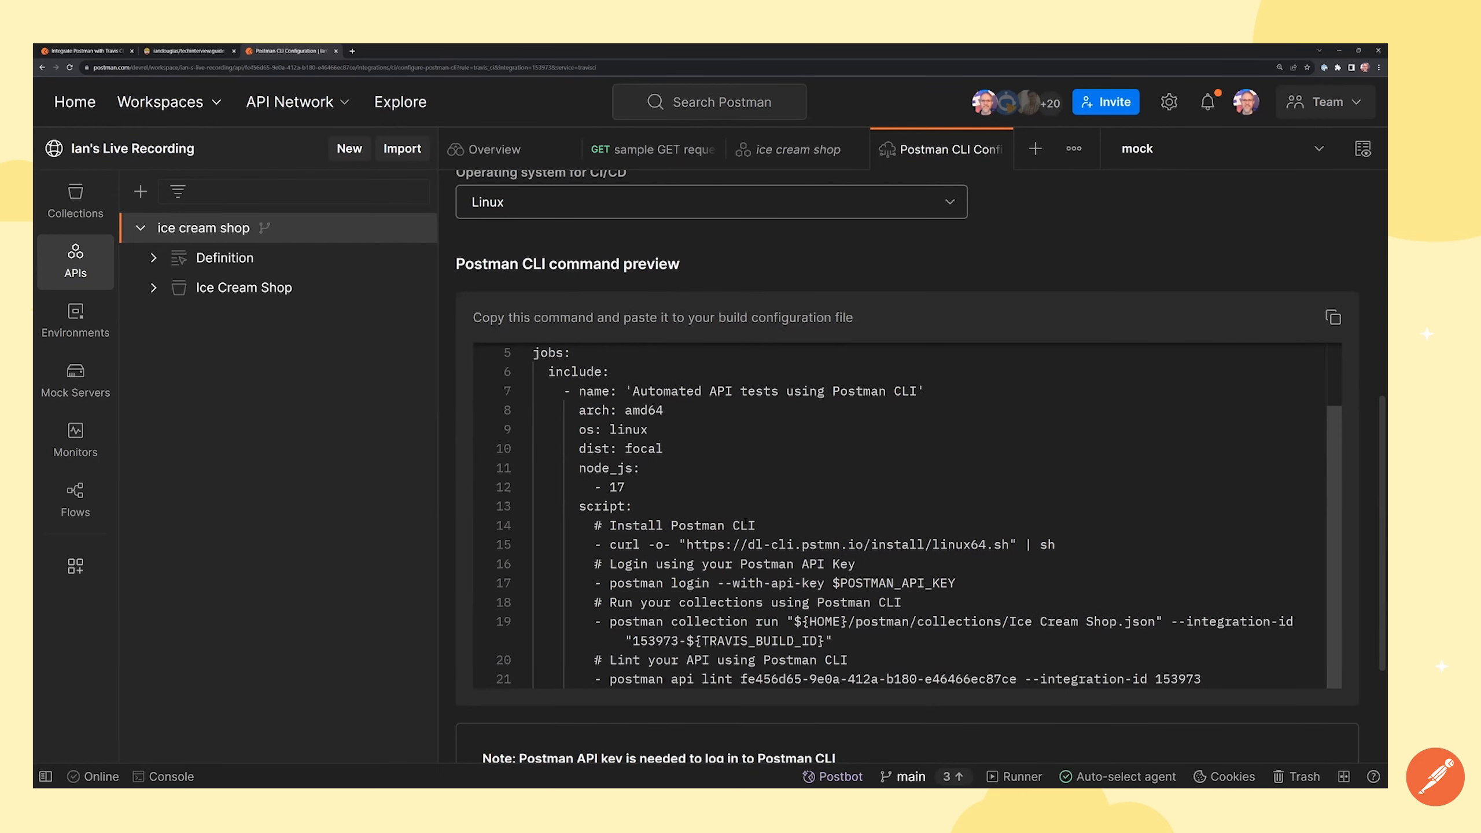
scroll(754, 513, down, 3)
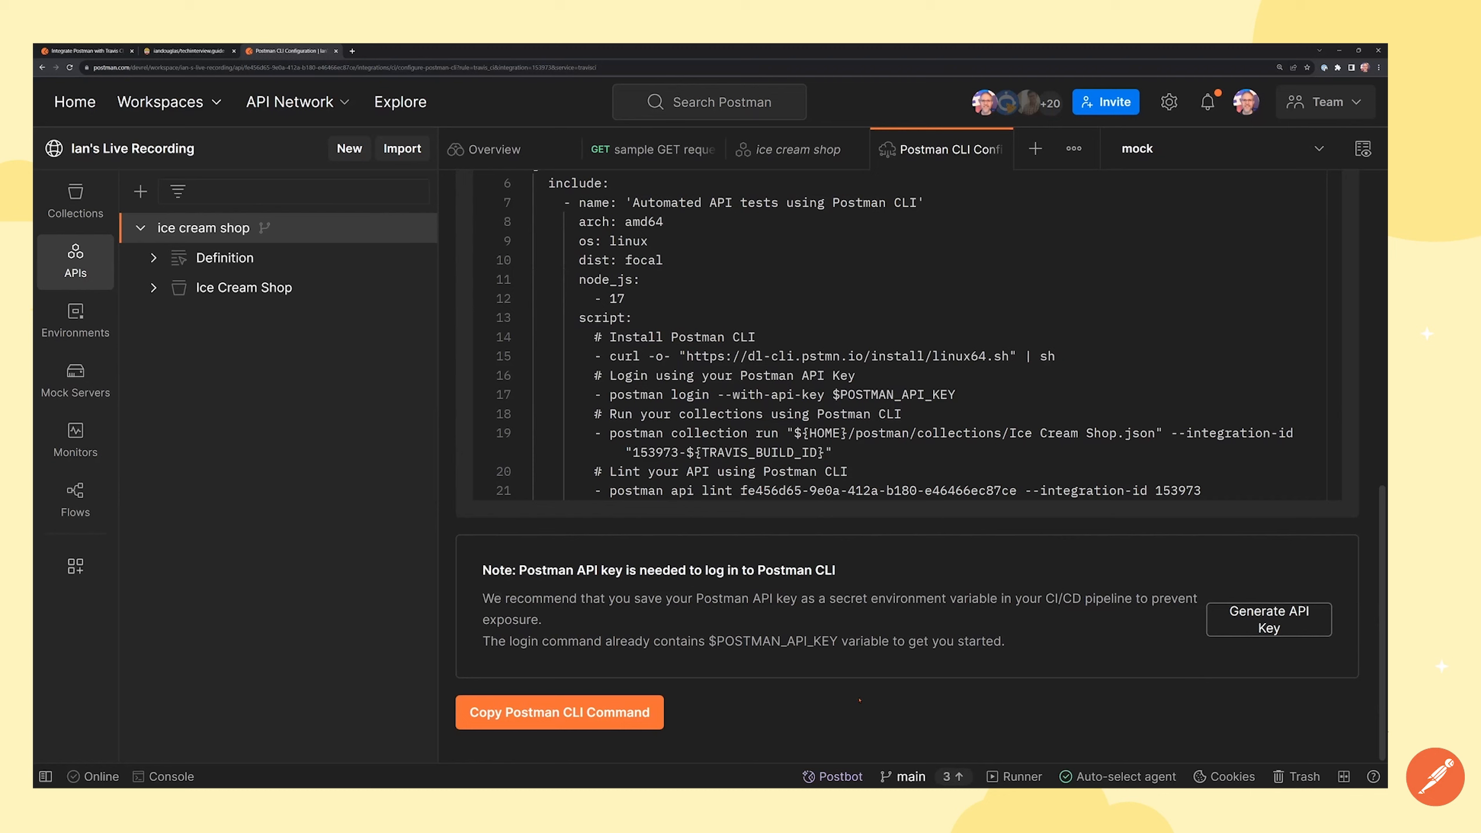
drag(929, 641, 686, 658)
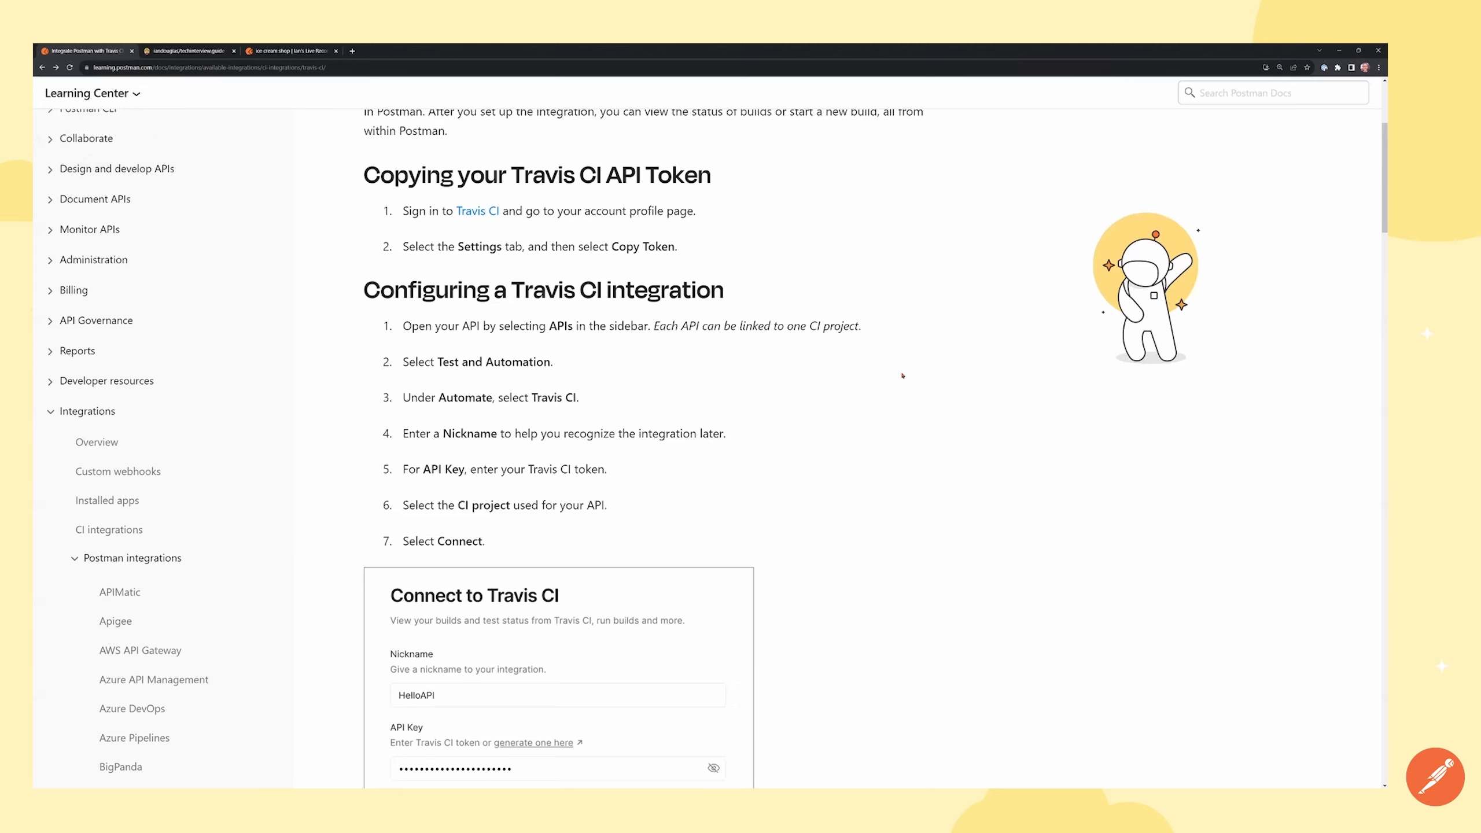
Read the section on viewing build status in the Postman Learning Center's Travis CI integration guide.
scroll(914, 465, down, 5)
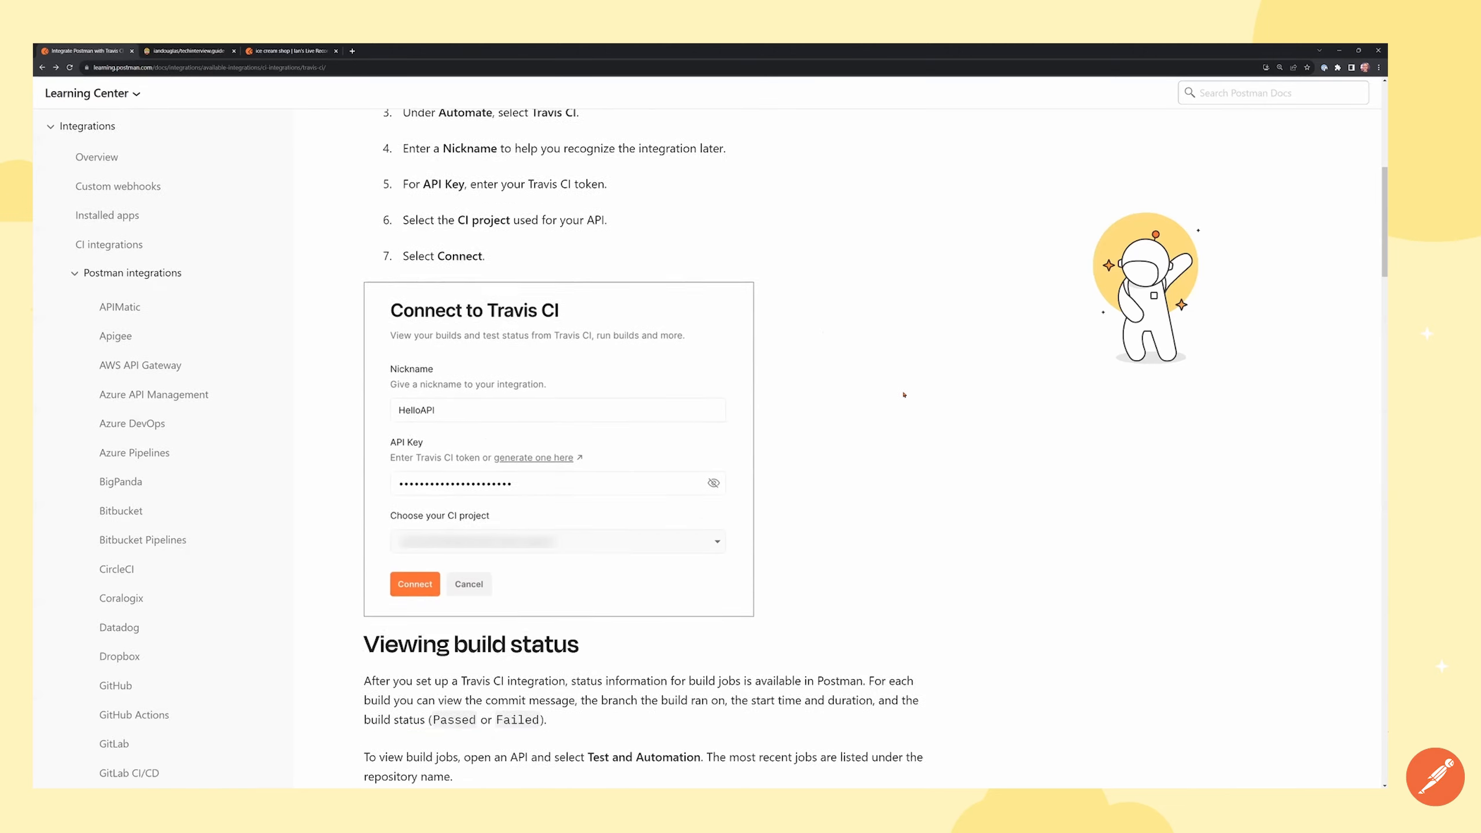
scroll(913, 465, down, 5)
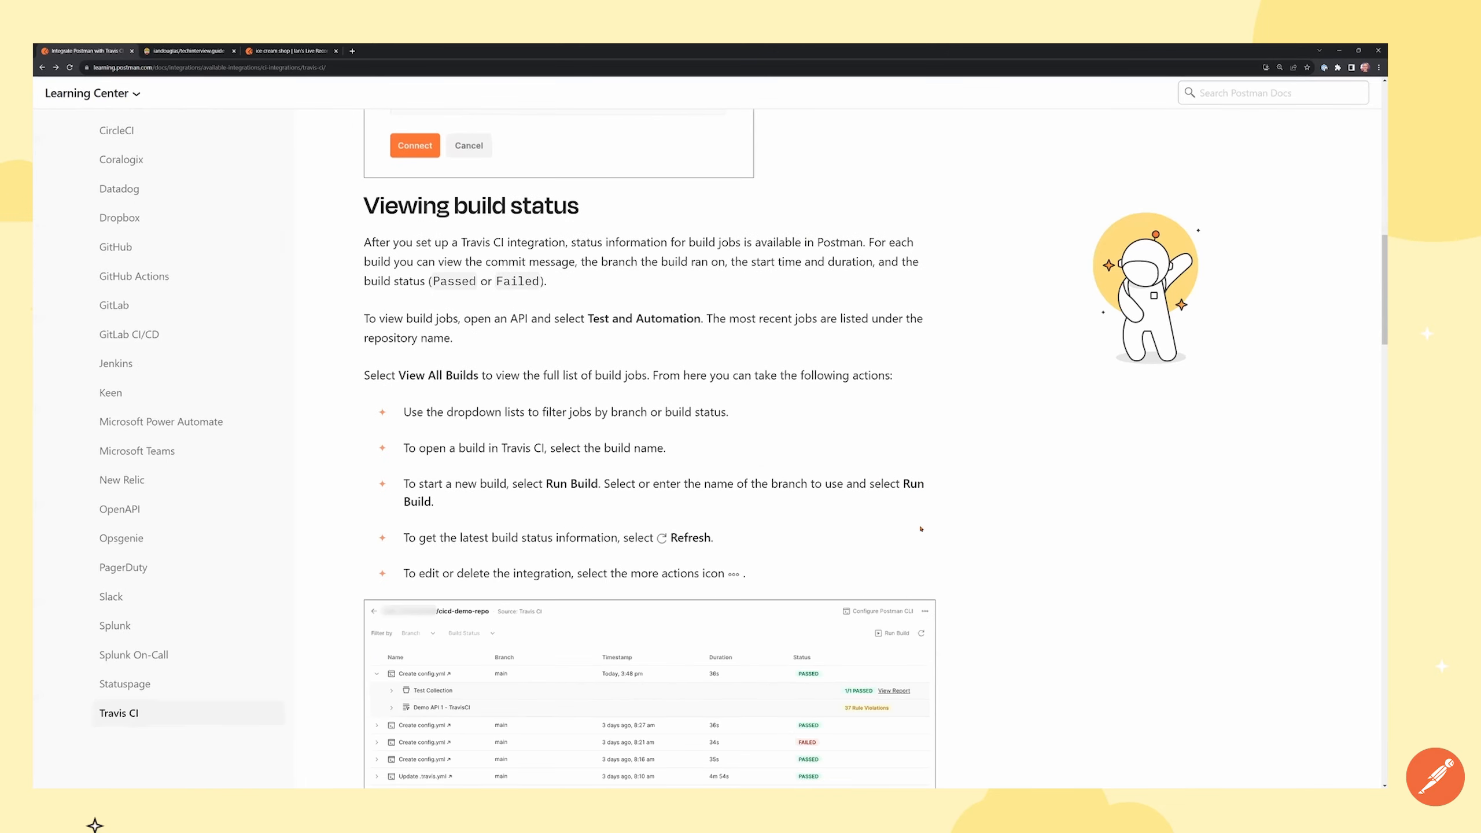
scroll(917, 526, down, 10)
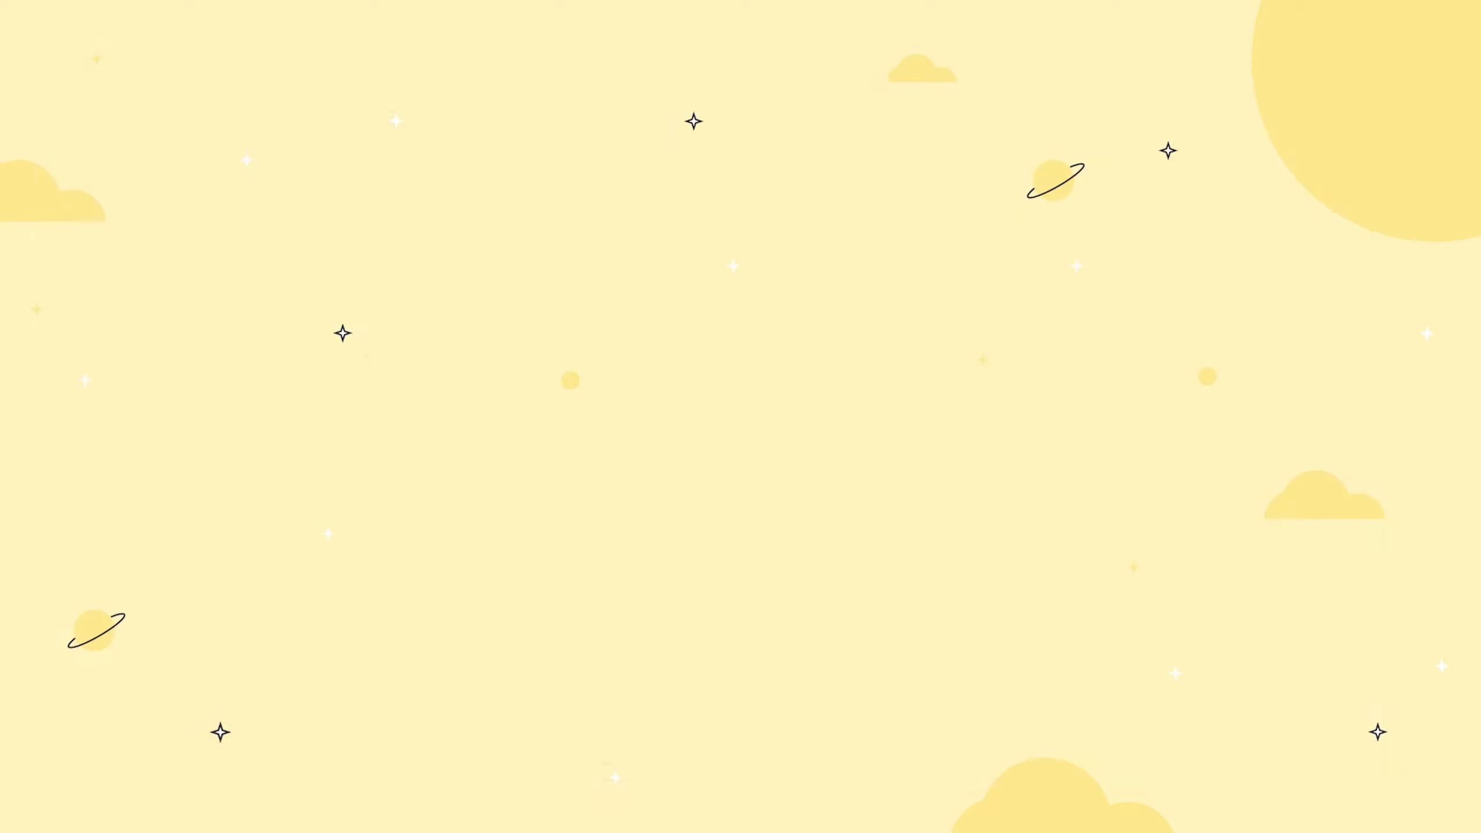